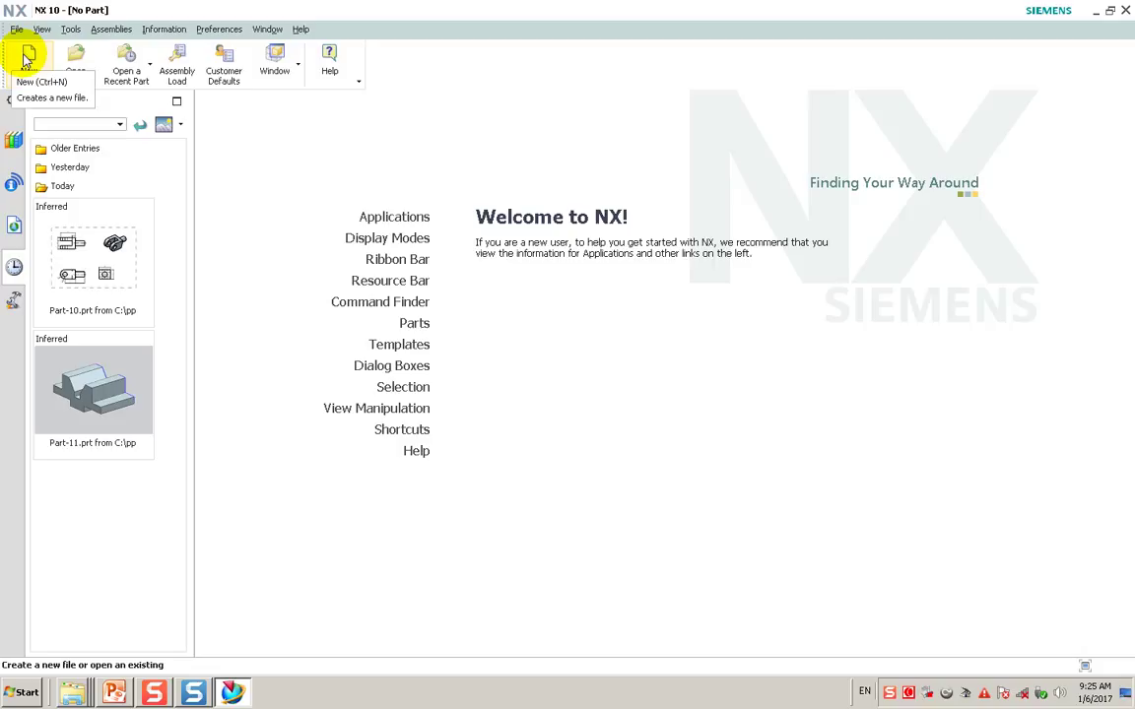
- Create a new Model-template part in millimetres named Part-12.prt
{"action": "left_click", "coordinate": [28, 57]}
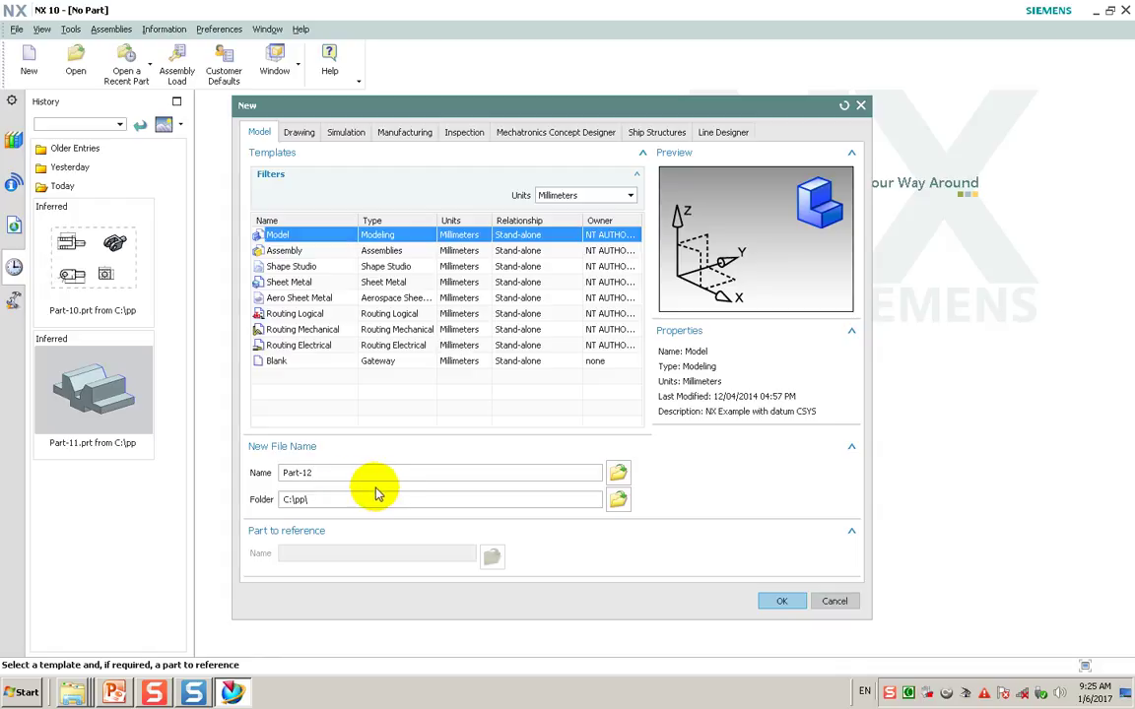
{"action": "left_click", "coordinate": [778, 600]}
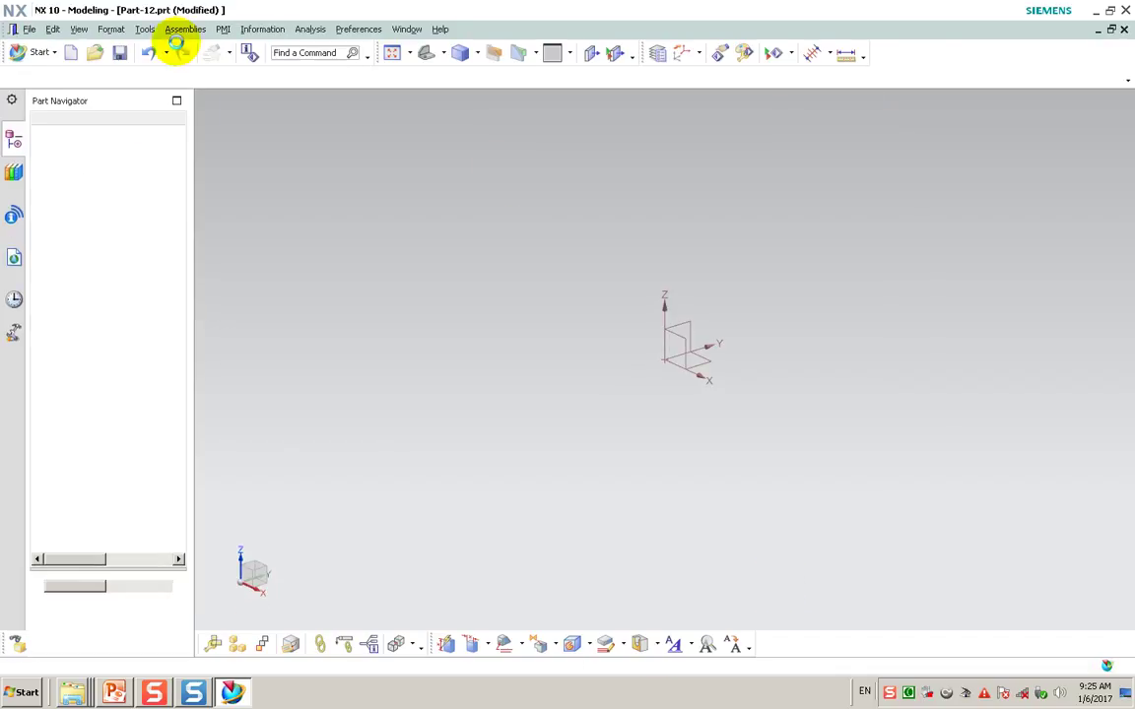
- Start a sketch in the task environment on the datum plane
{"action": "left_click", "coordinate": [108, 28]}
{"action": "left_click", "coordinate": [149, 66]}
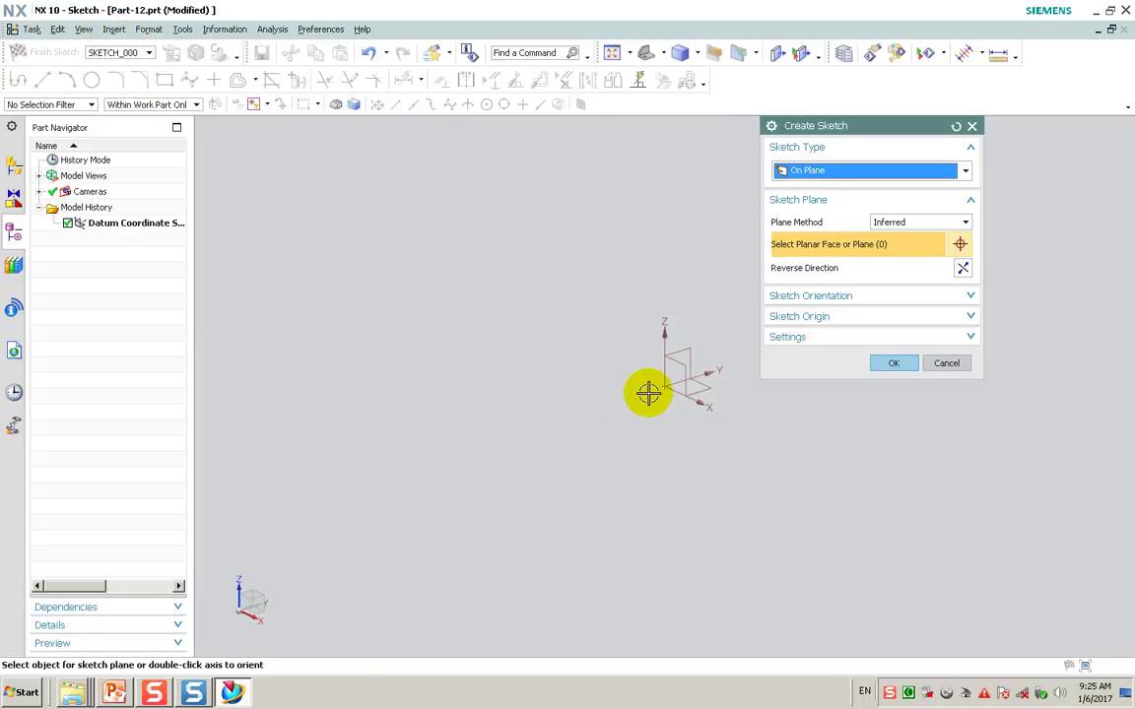
{"action": "left_click", "coordinate": [680, 368]}
{"action": "left_click", "coordinate": [890, 363]}
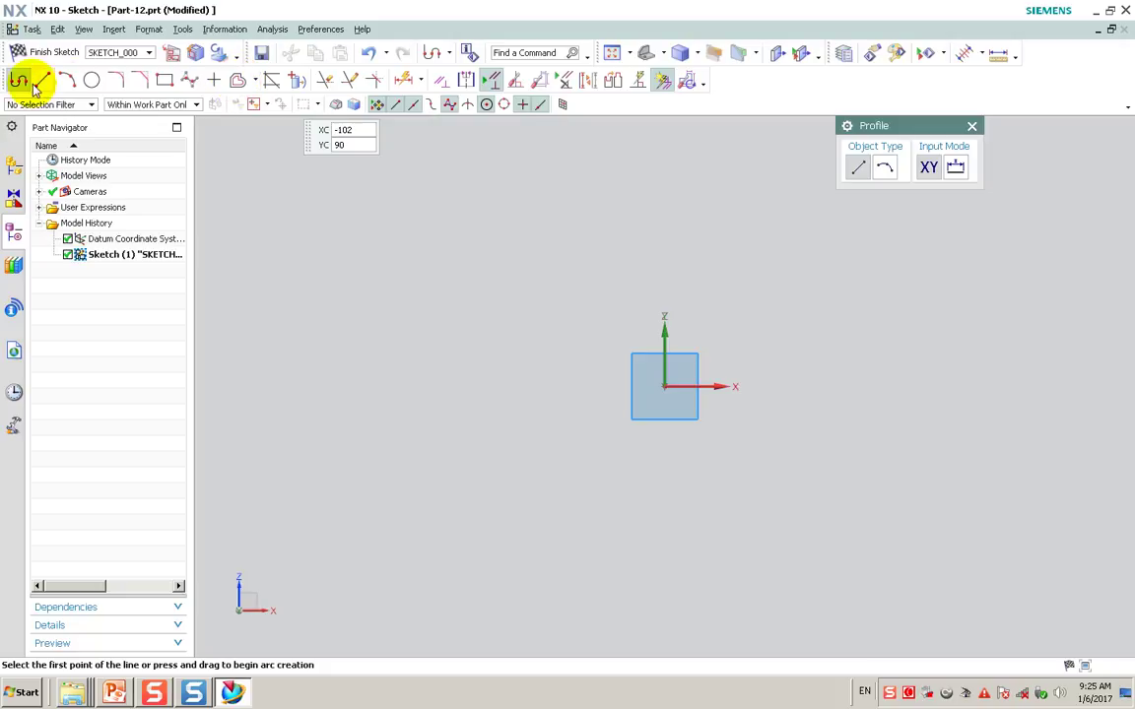
- Draw a vertical line up from the origin and dimension its length to 140
{"action": "left_click", "coordinate": [663, 385]}
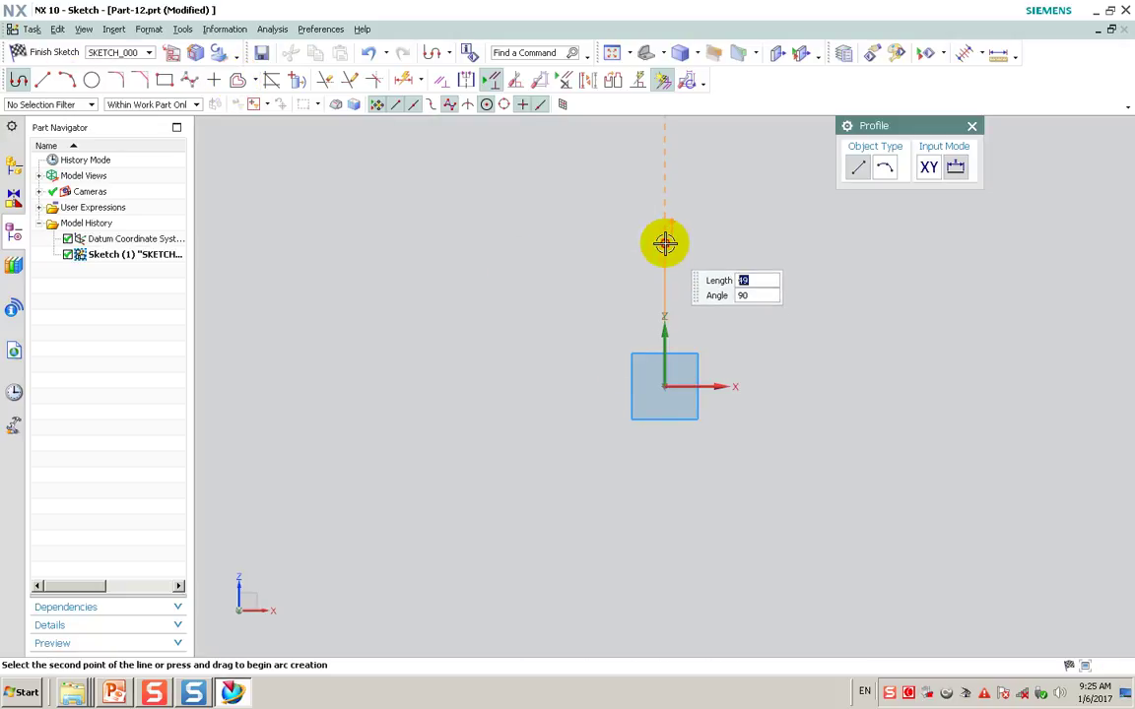
{"action": "left_click", "coordinate": [660, 245]}
{"action": "left_click", "coordinate": [403, 80]}
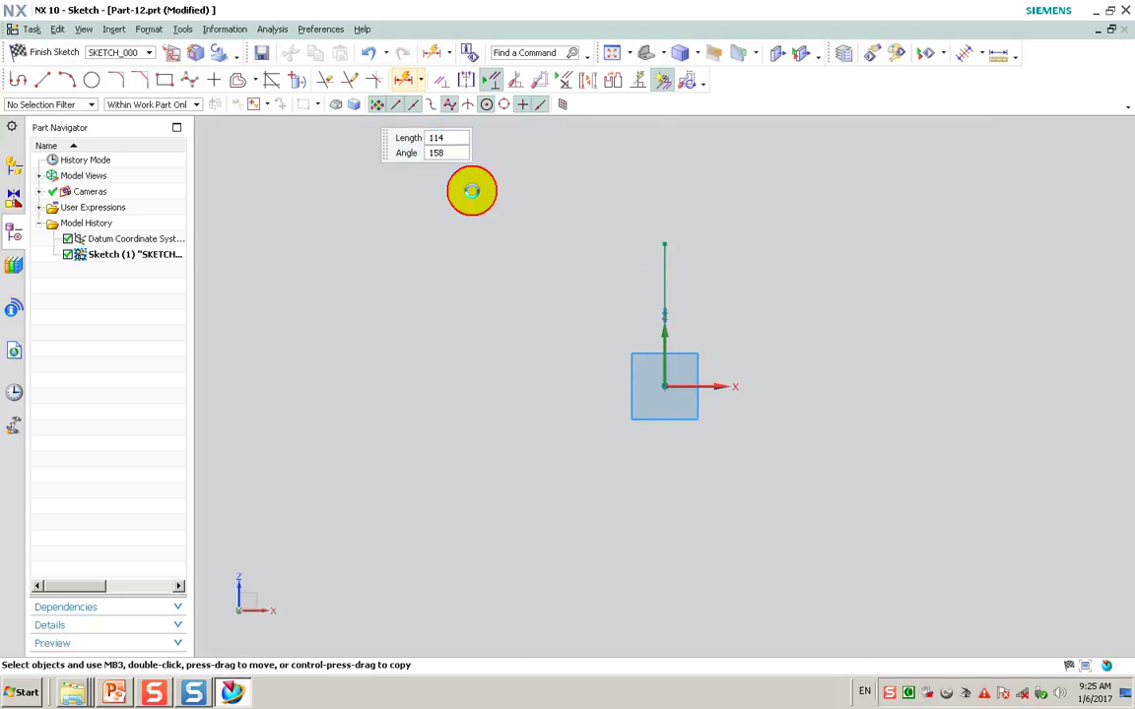
{"action": "left_click", "coordinate": [656, 286]}
{"action": "left_click", "coordinate": [513, 290]}
{"action": "type", "text": "140"}
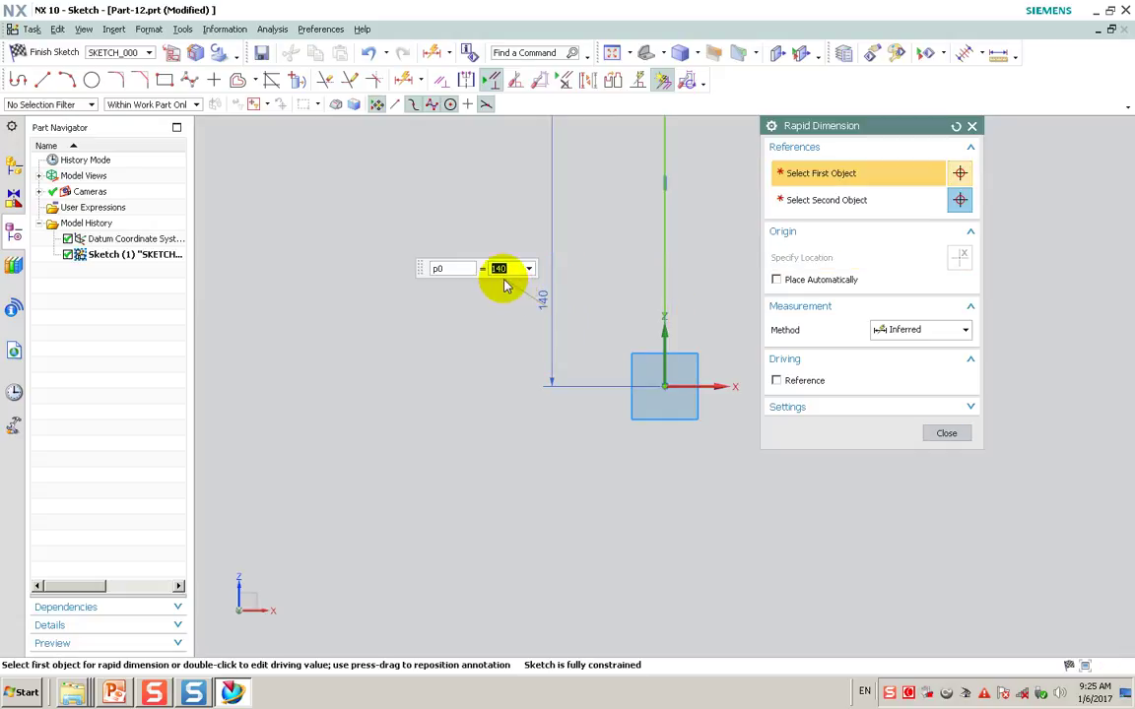
{"action": "key", "text": "Return"}
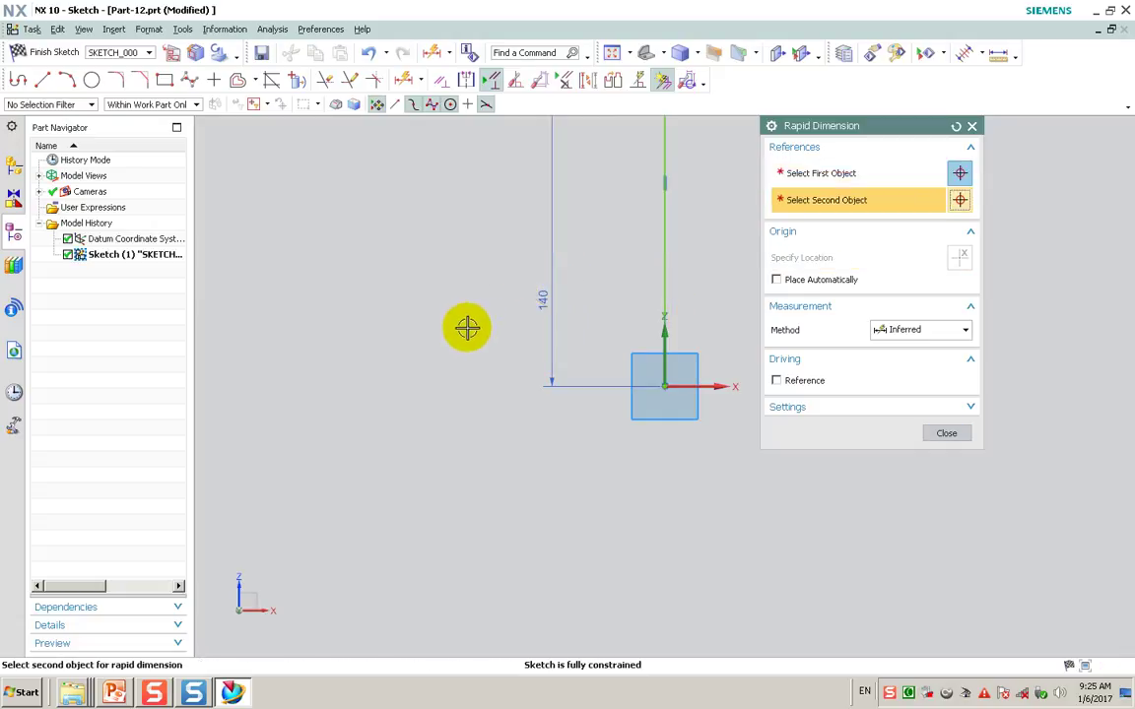
{"action": "scroll", "coordinate": [428, 398], "scroll_direction": "down", "scroll_amount": 1}
{"action": "scroll", "coordinate": [443, 384], "scroll_direction": "down", "scroll_amount": 1}
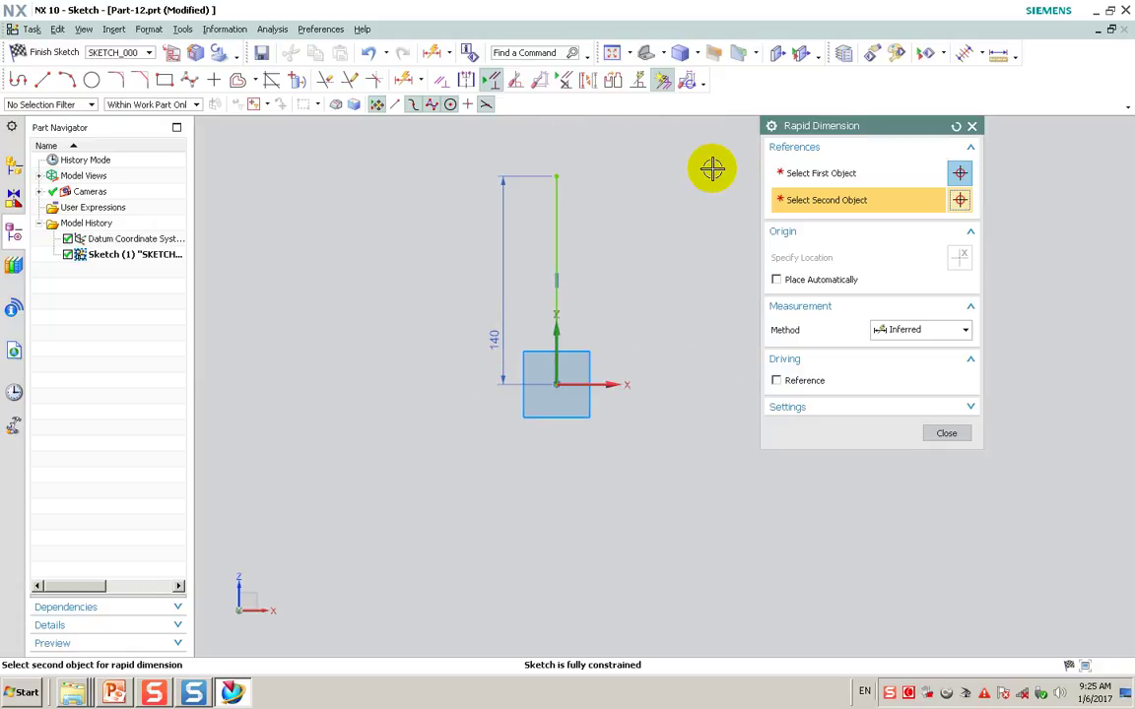
- Draw a horizontal line across the vertical line, with a line dropping down from its right end
{"action": "left_click", "coordinate": [42, 80]}
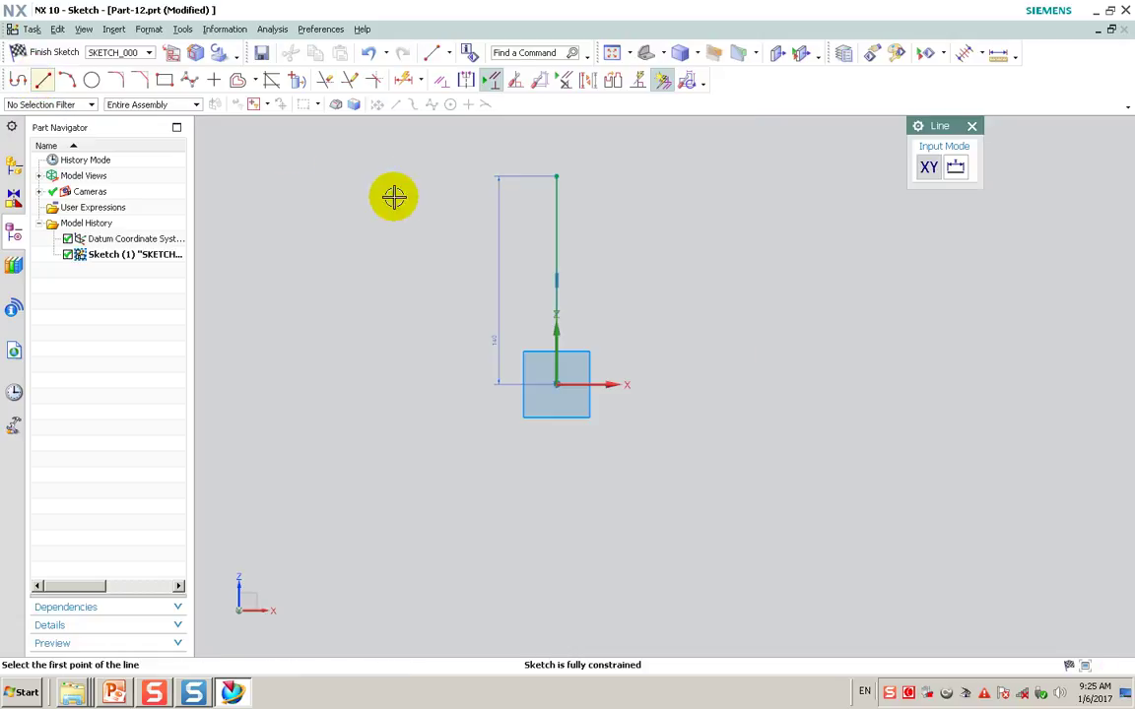
{"action": "left_click", "coordinate": [16, 80]}
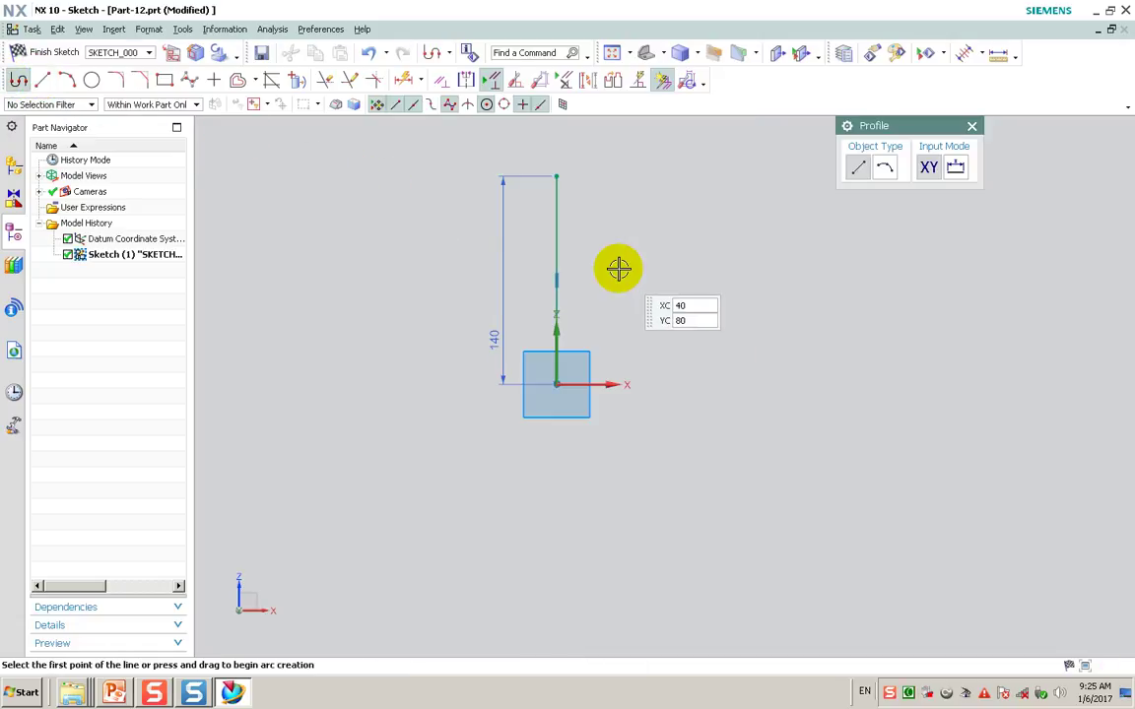
{"action": "left_click", "coordinate": [536, 235]}
{"action": "left_click", "coordinate": [727, 232]}
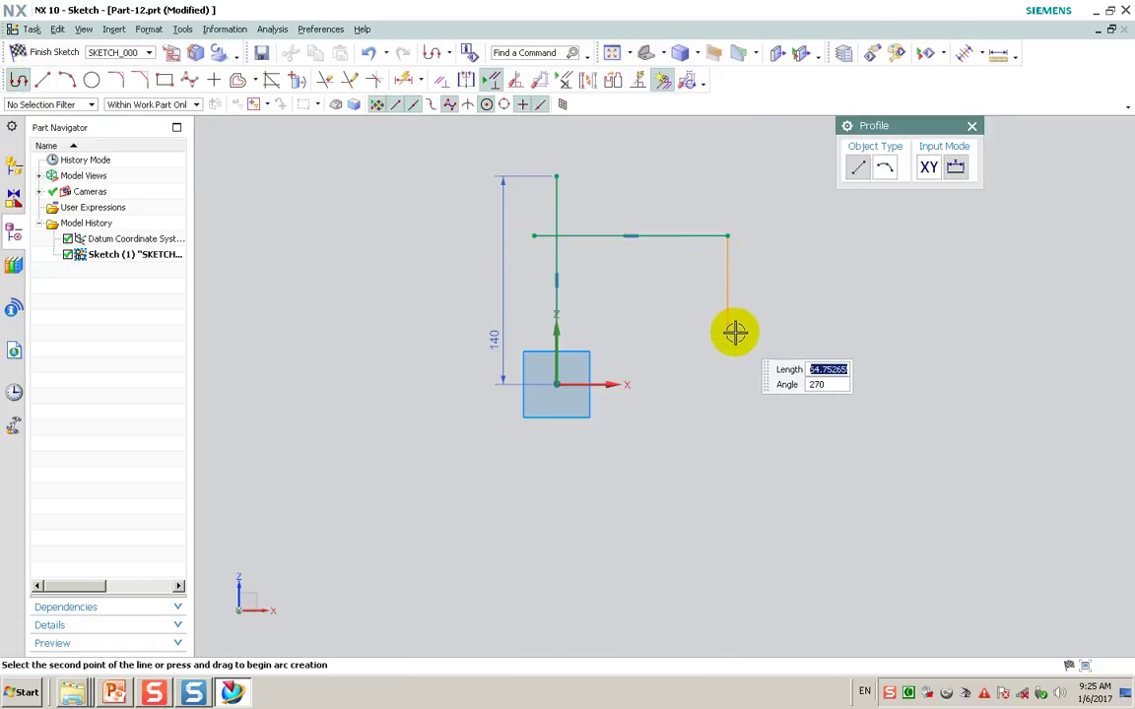
{"action": "left_click", "coordinate": [727, 339]}
{"action": "key", "text": "Escape"}
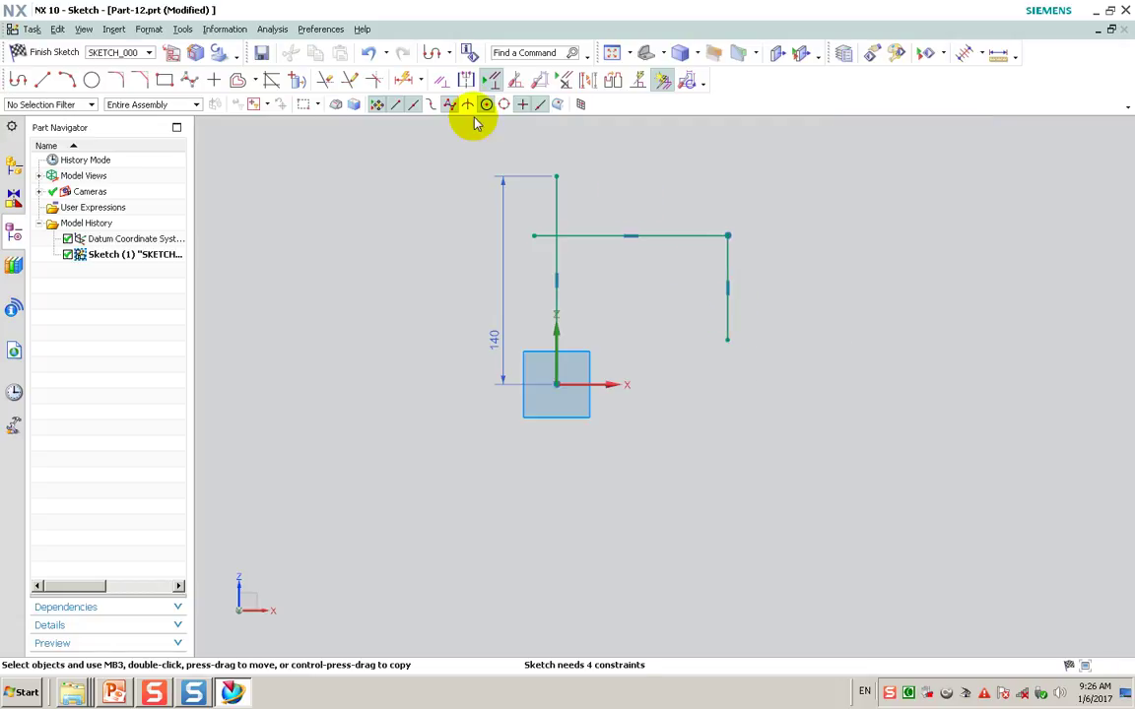
- Quick Trim the horizontal line's stub left of the vertical line
{"action": "left_click", "coordinate": [325, 80]}
{"action": "left_click", "coordinate": [534, 232]}
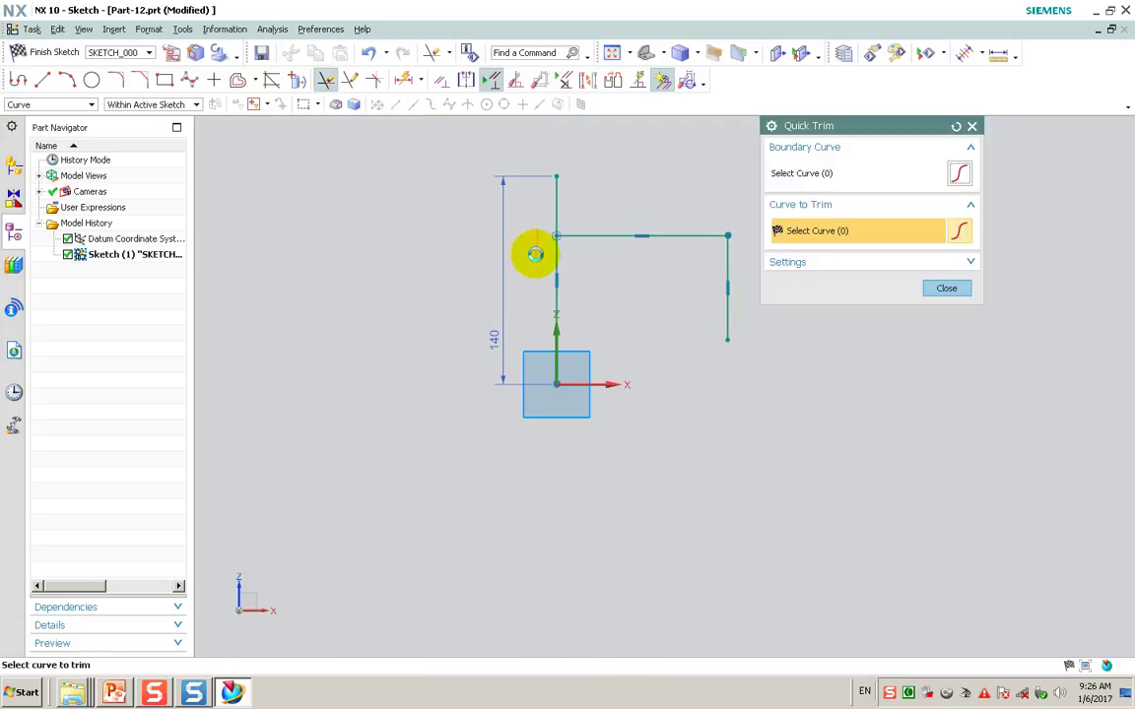
{"action": "key", "text": "Escape"}
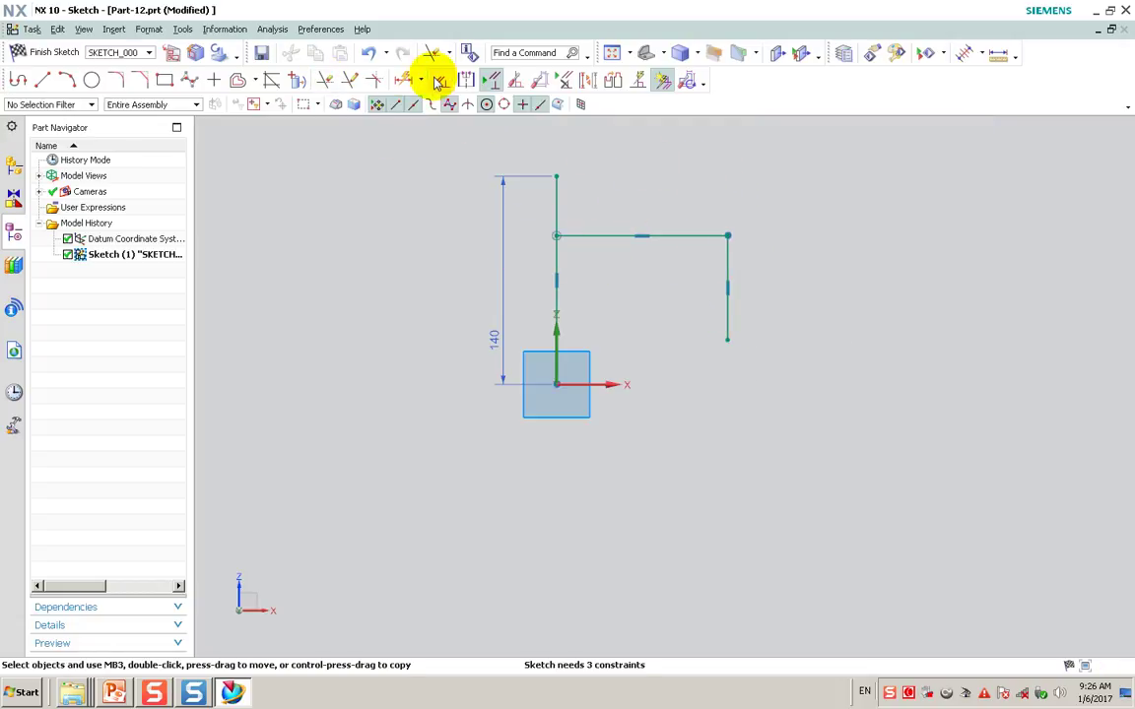
- Dimension the horizontal line's length to 155
{"action": "left_click", "coordinate": [417, 96]}
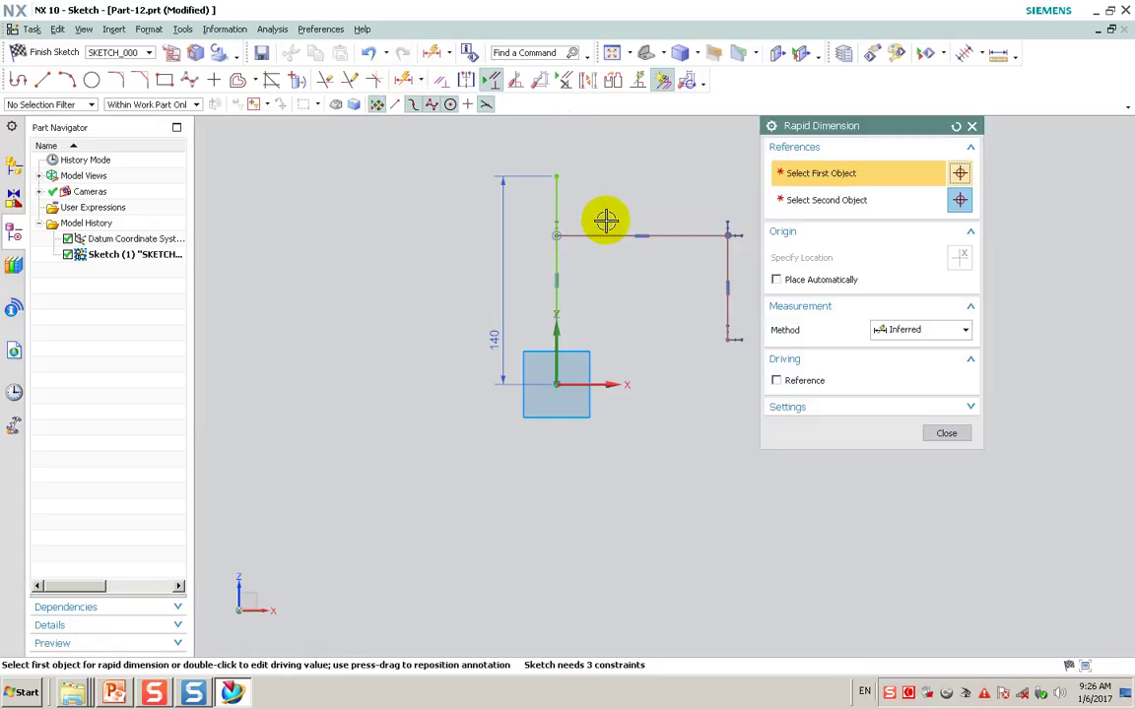
{"action": "left_click", "coordinate": [633, 233]}
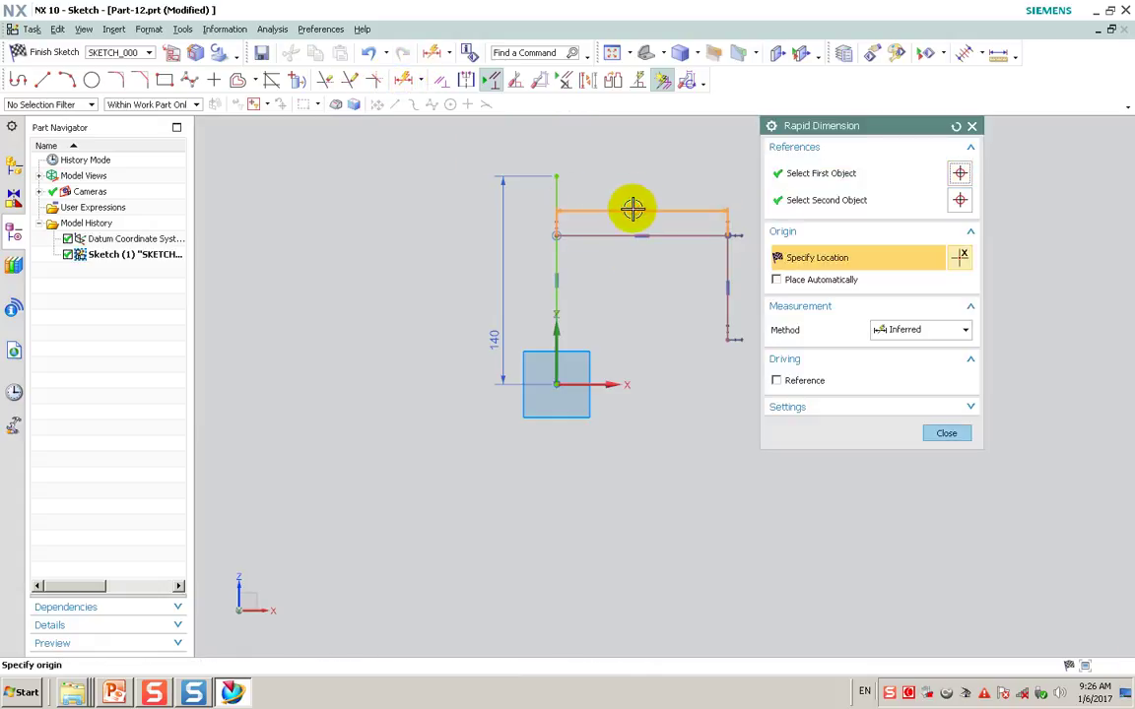
{"action": "left_click", "coordinate": [639, 255]}
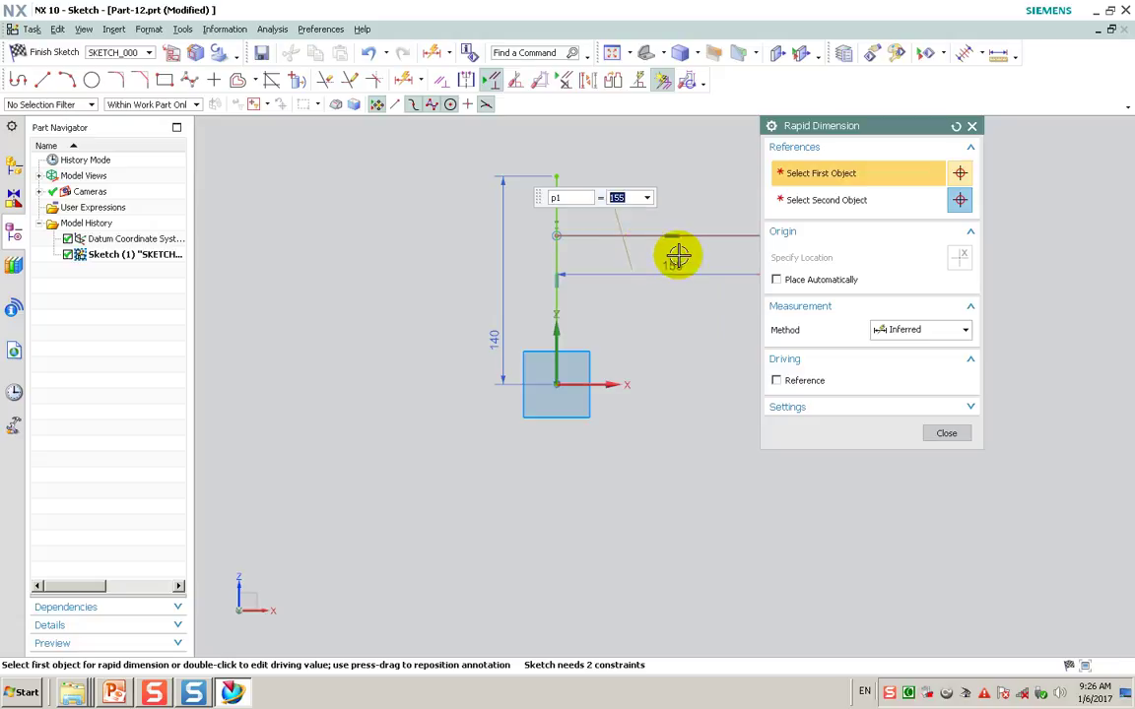
{"action": "left_click", "coordinate": [663, 316]}
{"action": "left_click_drag", "start_coordinate": [845, 131], "coordinate": [282, 325]}
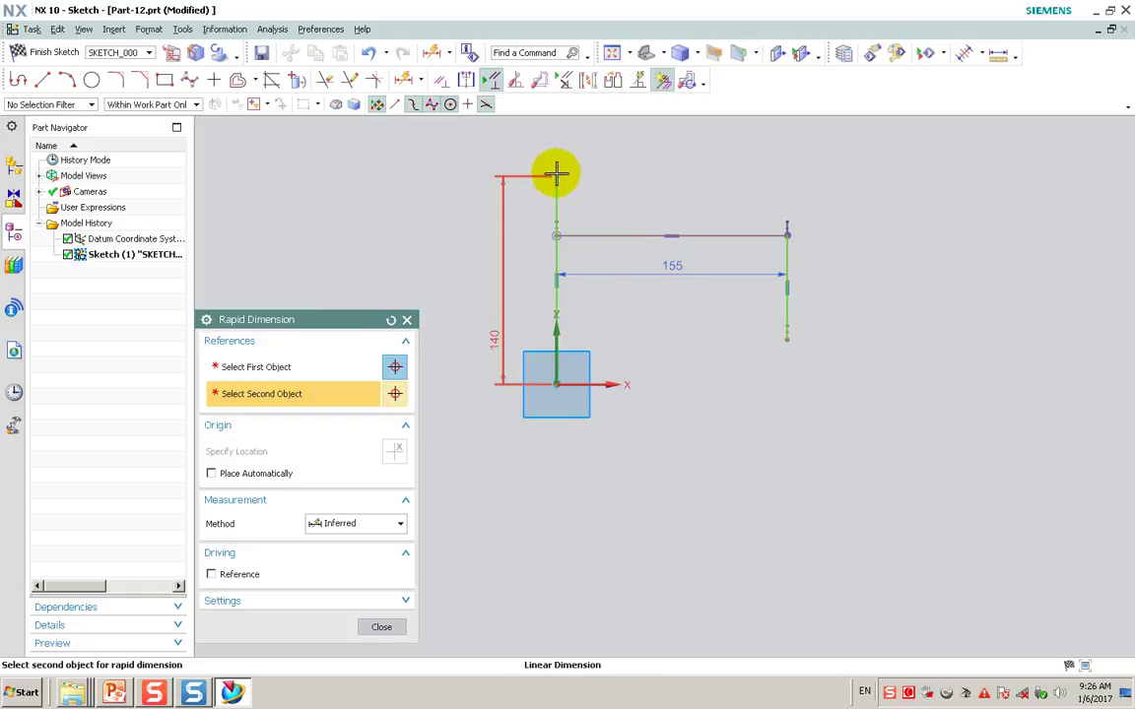
- Dimension the horizontal line 60 below the top point and the right drop line to 150
{"action": "left_click", "coordinate": [404, 81]}
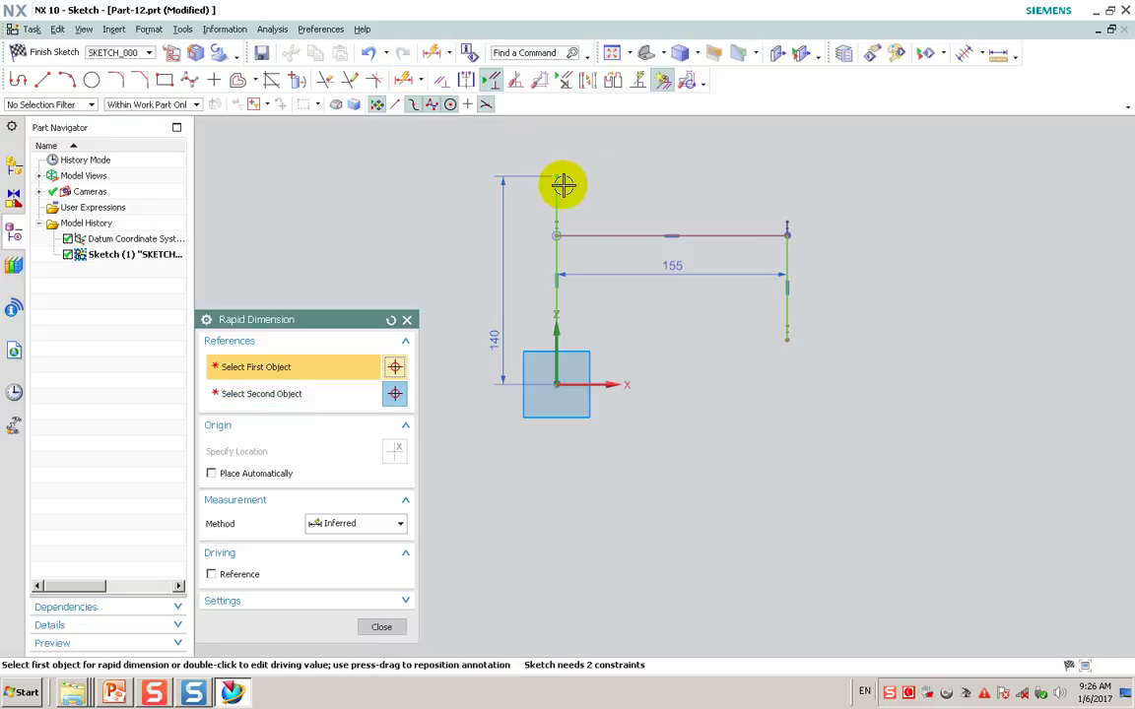
{"action": "left_click", "coordinate": [556, 175]}
{"action": "left_click", "coordinate": [593, 233]}
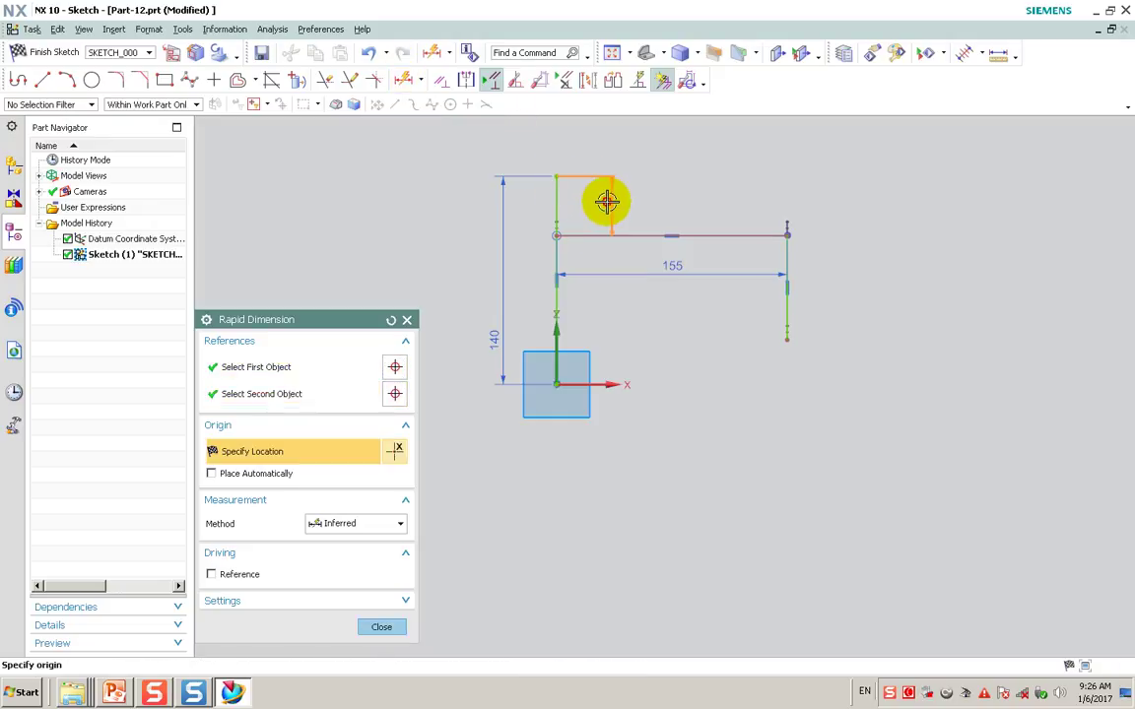
{"action": "left_click", "coordinate": [591, 201]}
{"action": "type", "text": "60"}
{"action": "key", "text": "Return"}
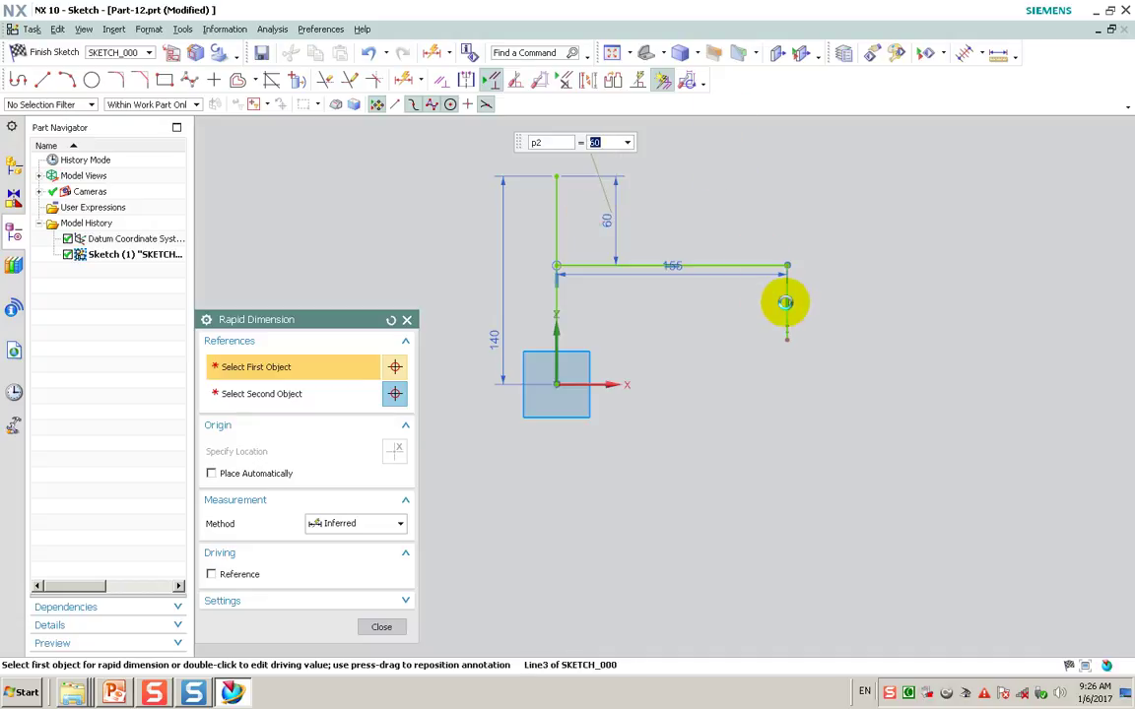
{"action": "left_click", "coordinate": [785, 303]}
{"action": "left_click", "coordinate": [830, 302]}
{"action": "type", "text": "150"}
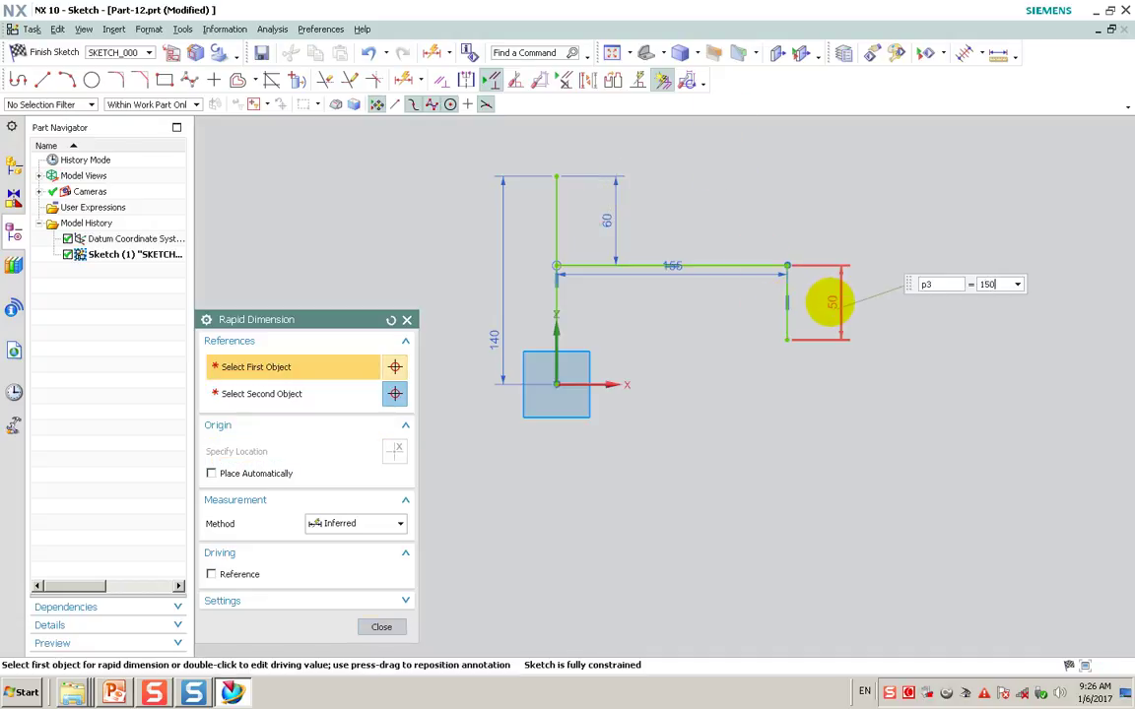
{"action": "key", "text": "Return"}
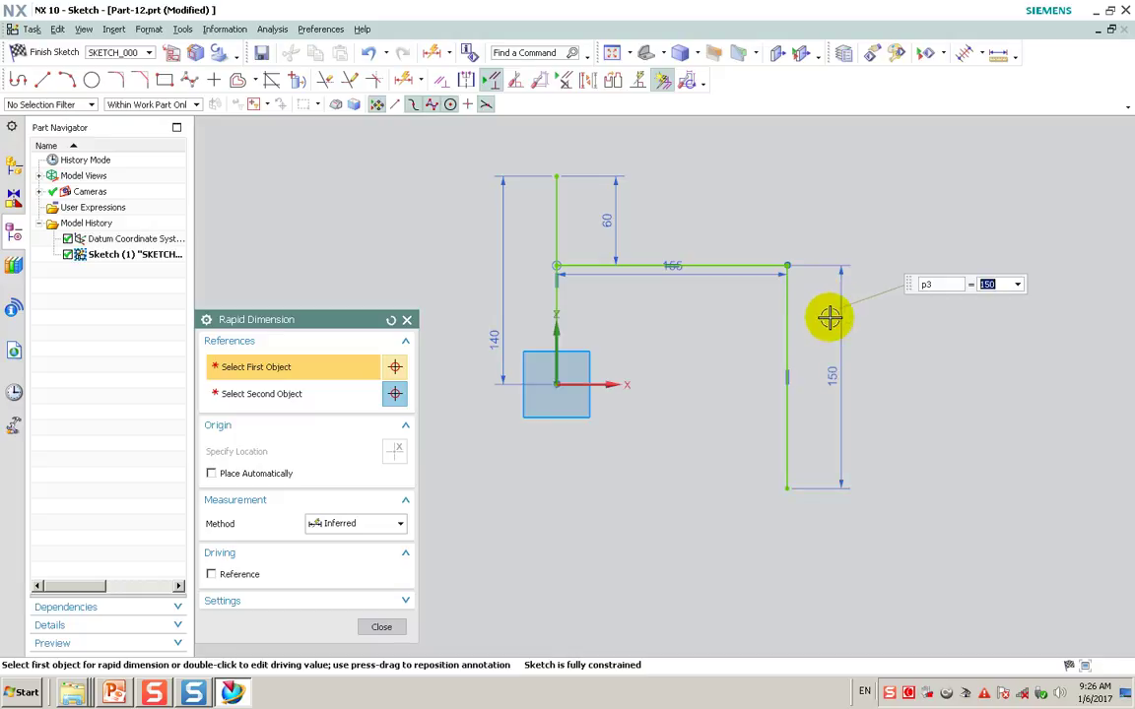
{"action": "middle_click", "coordinate": [884, 333]}
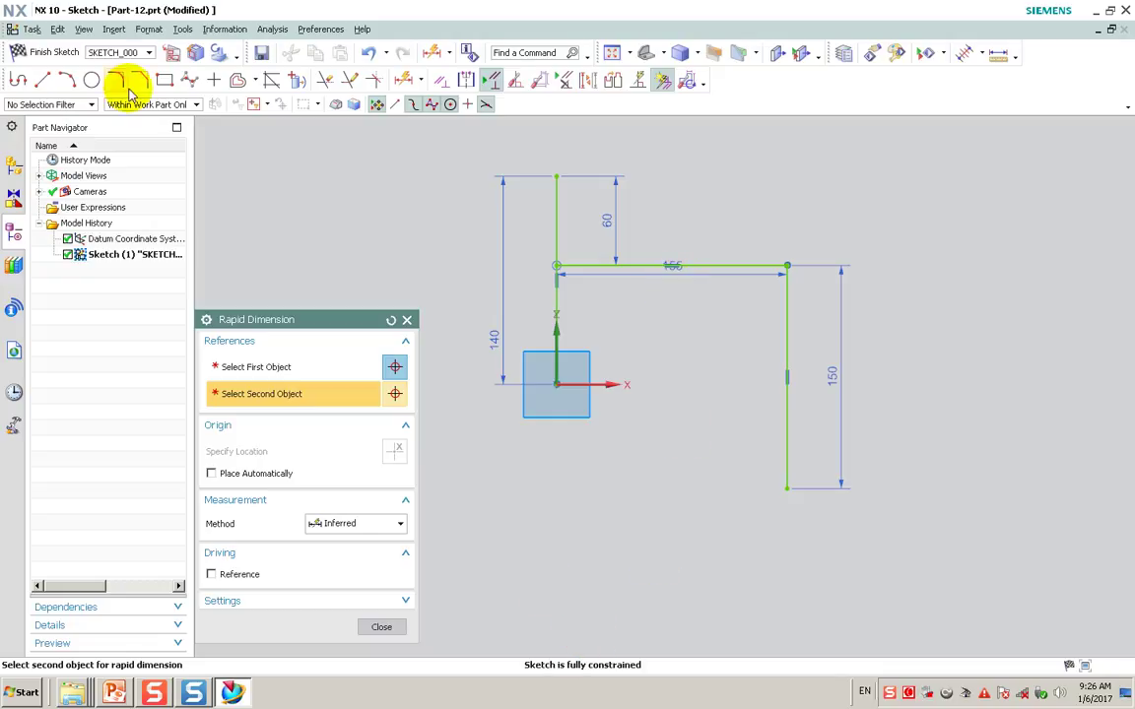
- Finish the sketch and sweep a 100 mm outer-diameter tube along the vertical line
{"action": "left_click", "coordinate": [54, 57]}
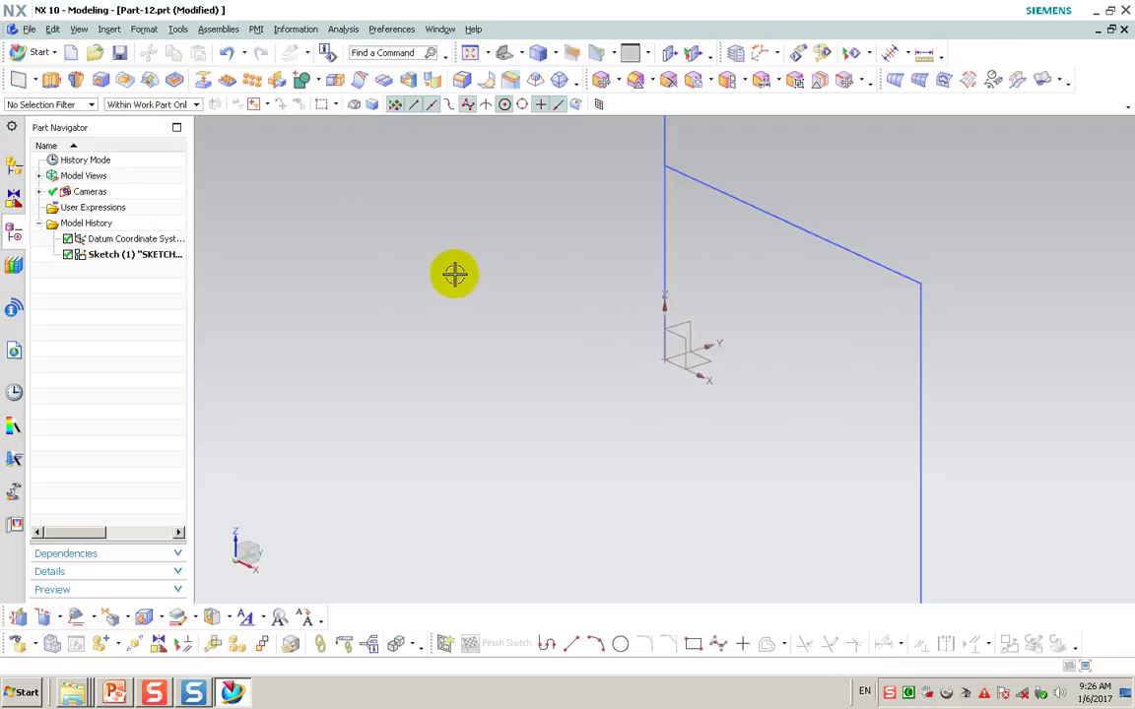
{"action": "scroll", "coordinate": [453, 268], "scroll_direction": "down", "scroll_amount": 1}
{"action": "scroll", "coordinate": [463, 261], "scroll_direction": "down", "scroll_amount": 1}
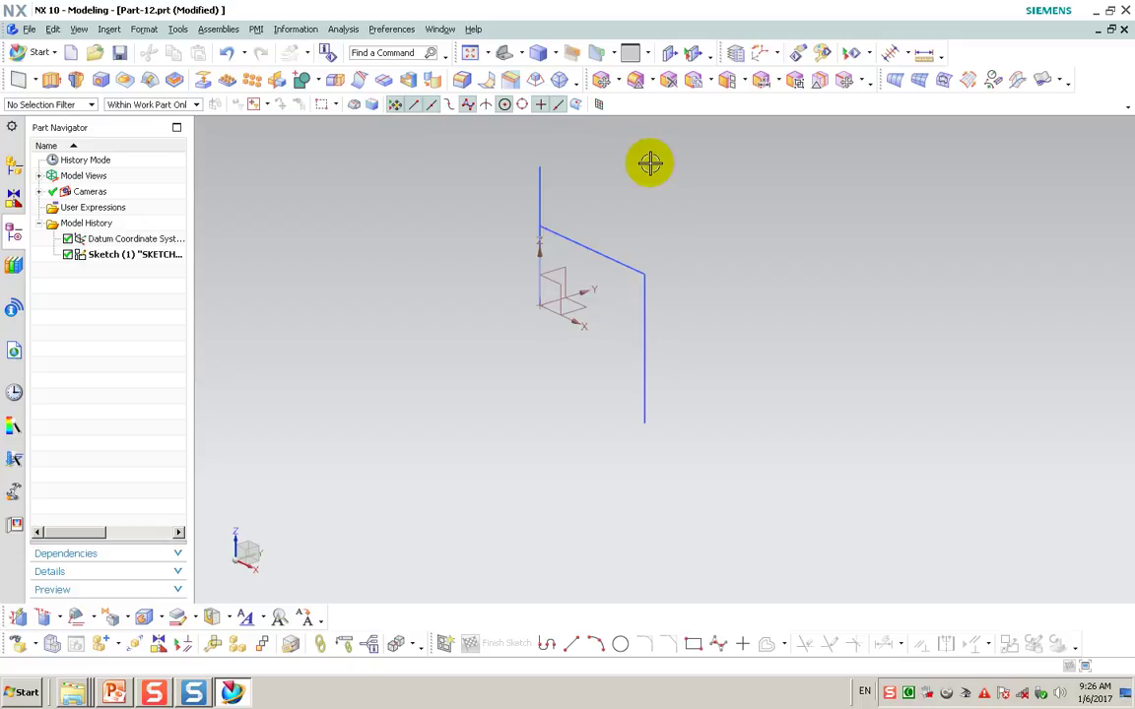
{"action": "left_click", "coordinate": [110, 29]}
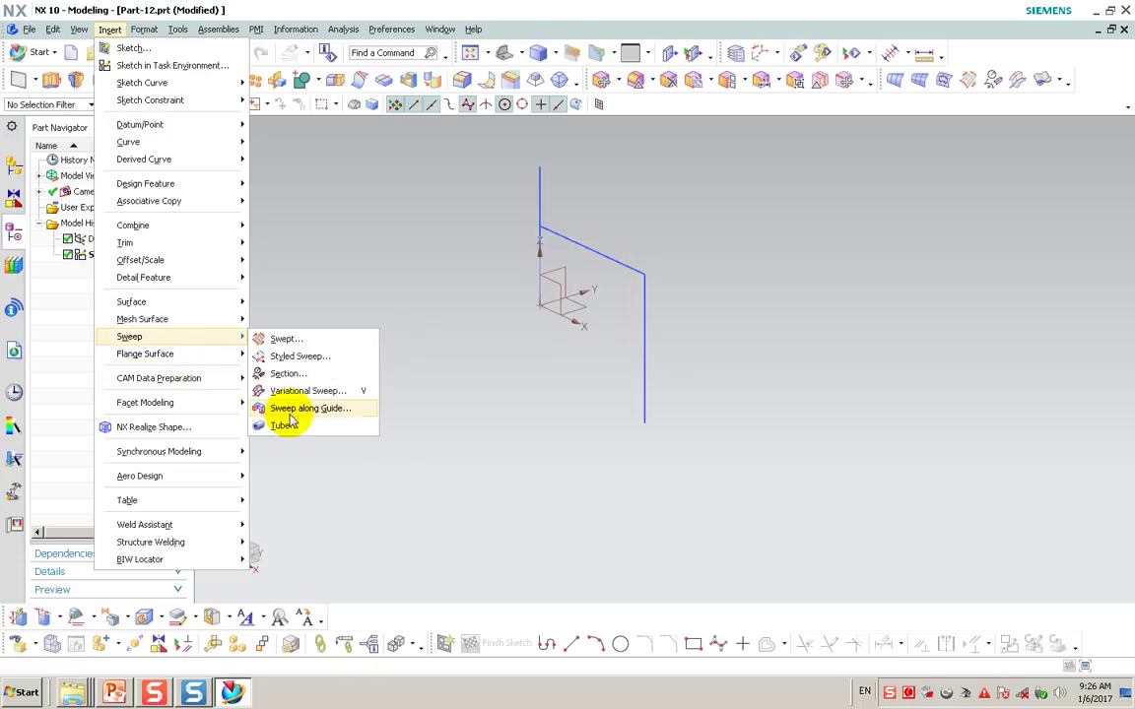
{"action": "mouse_move", "coordinate": [129, 336]}
{"action": "left_click", "coordinate": [286, 423]}
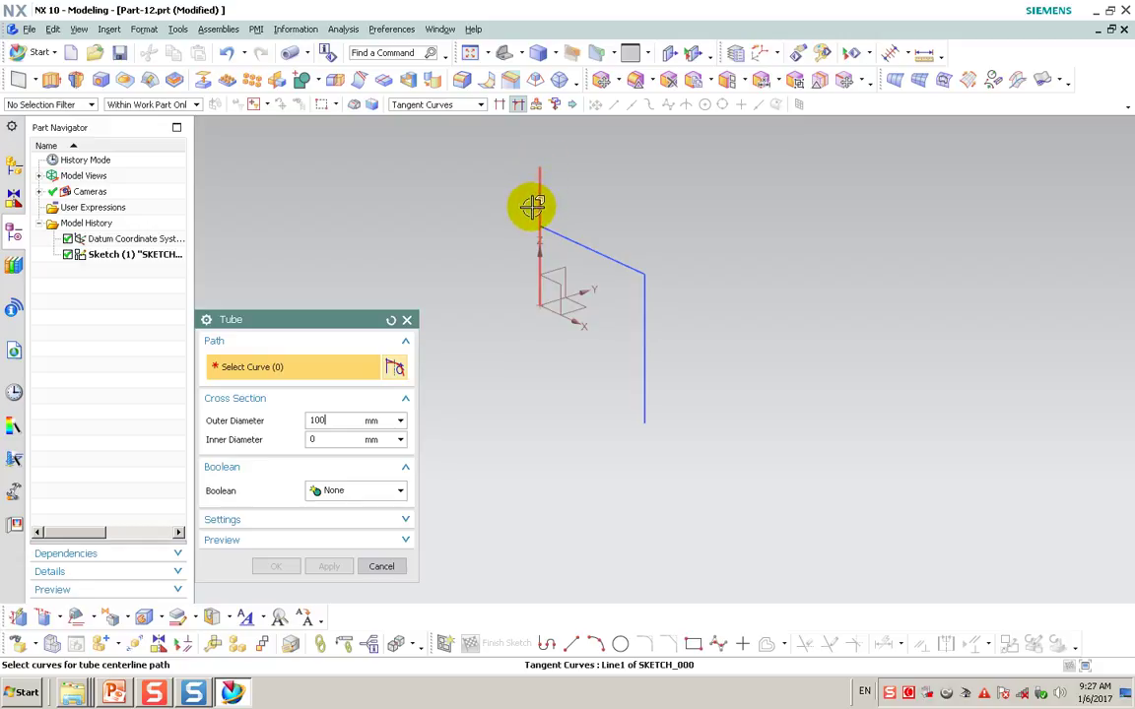
{"action": "type", "text": "100"}
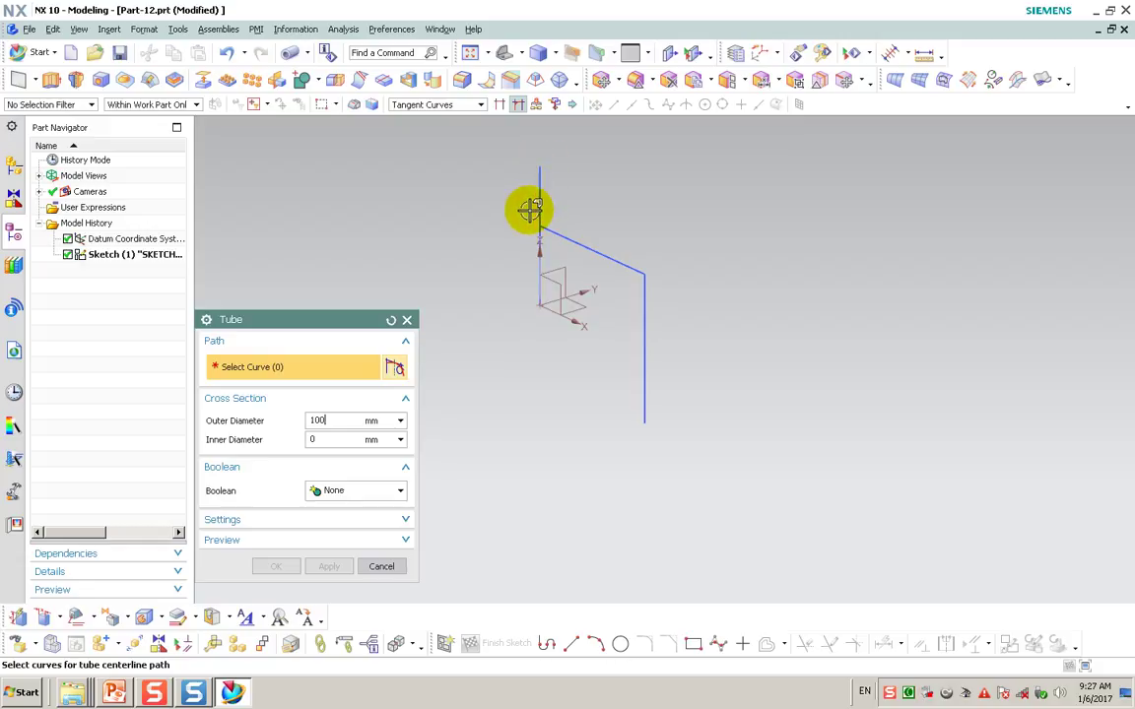
{"action": "left_click", "coordinate": [533, 202]}
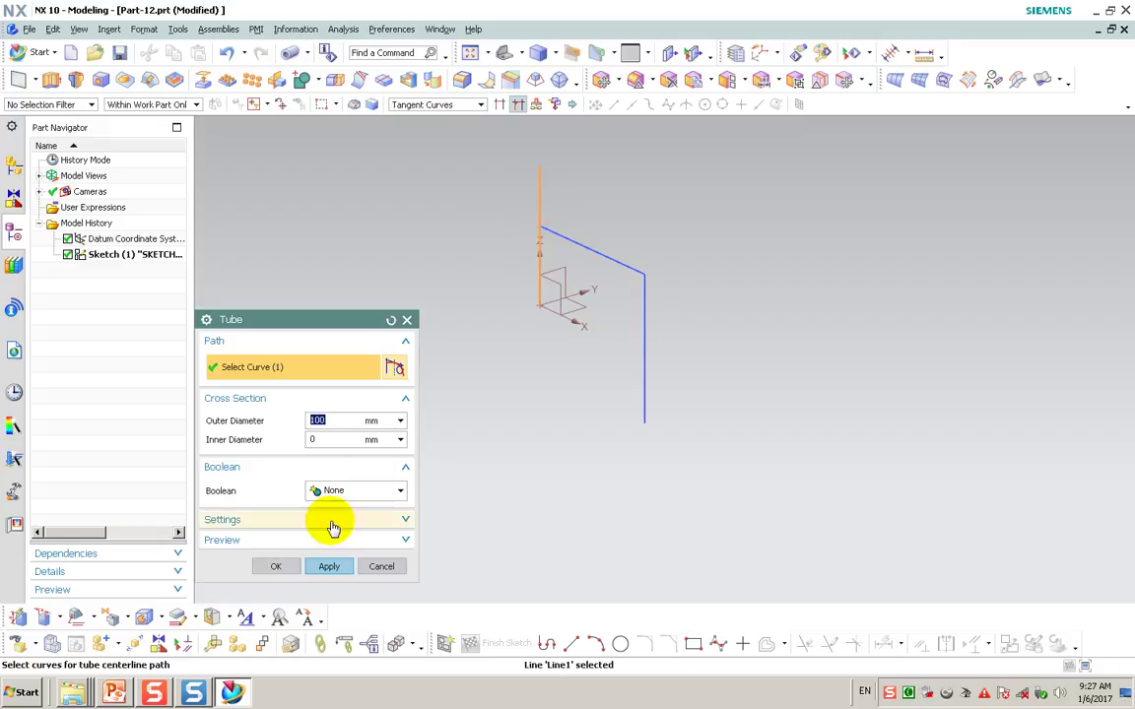
{"action": "left_click", "coordinate": [283, 565]}
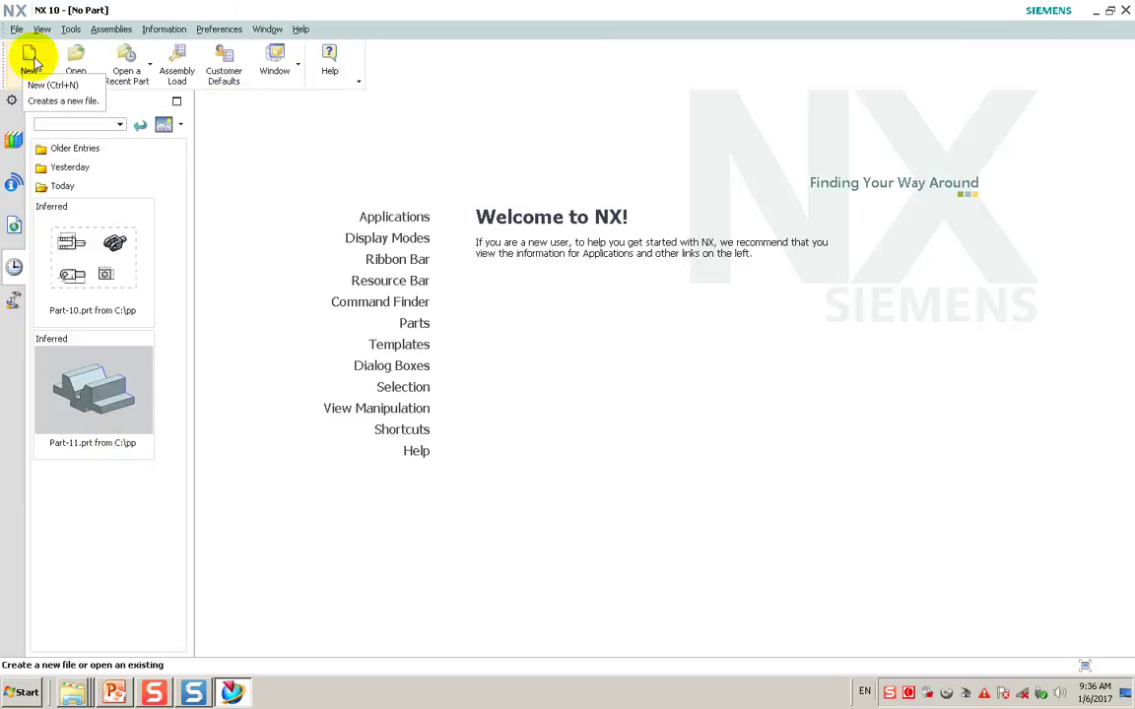
- Create a new Model part named Part-12 in folder C:\pp\
{"action": "left_click", "coordinate": [31, 57]}
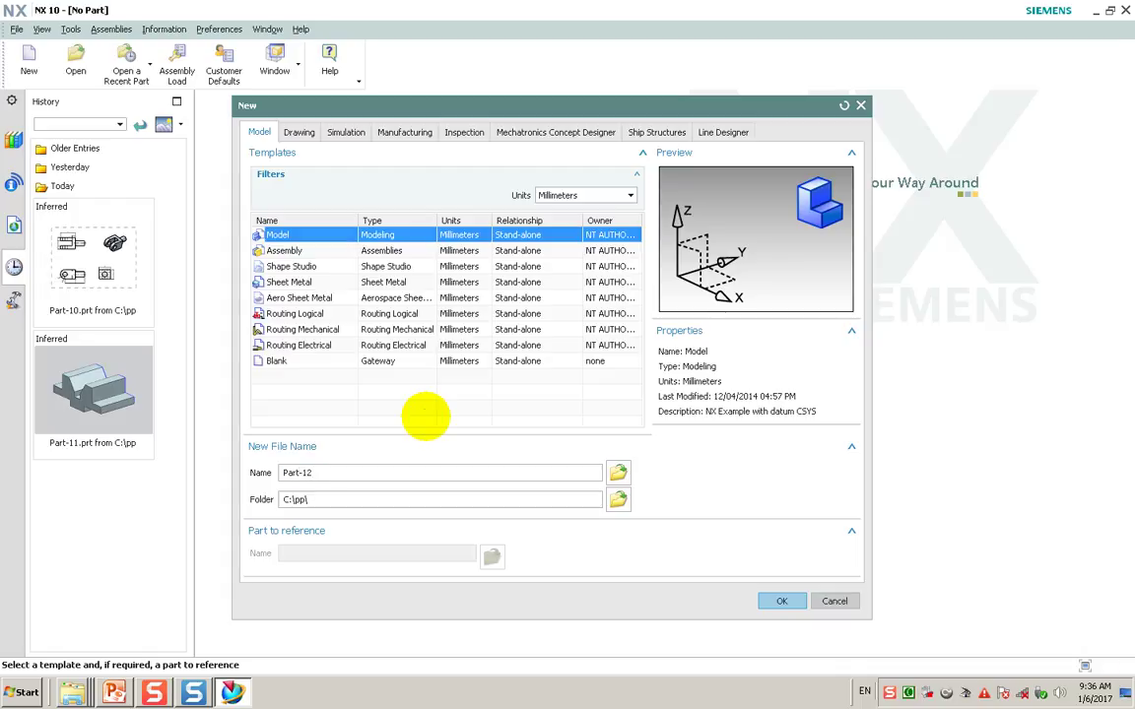
{"action": "middle_click", "coordinate": [426, 416]}
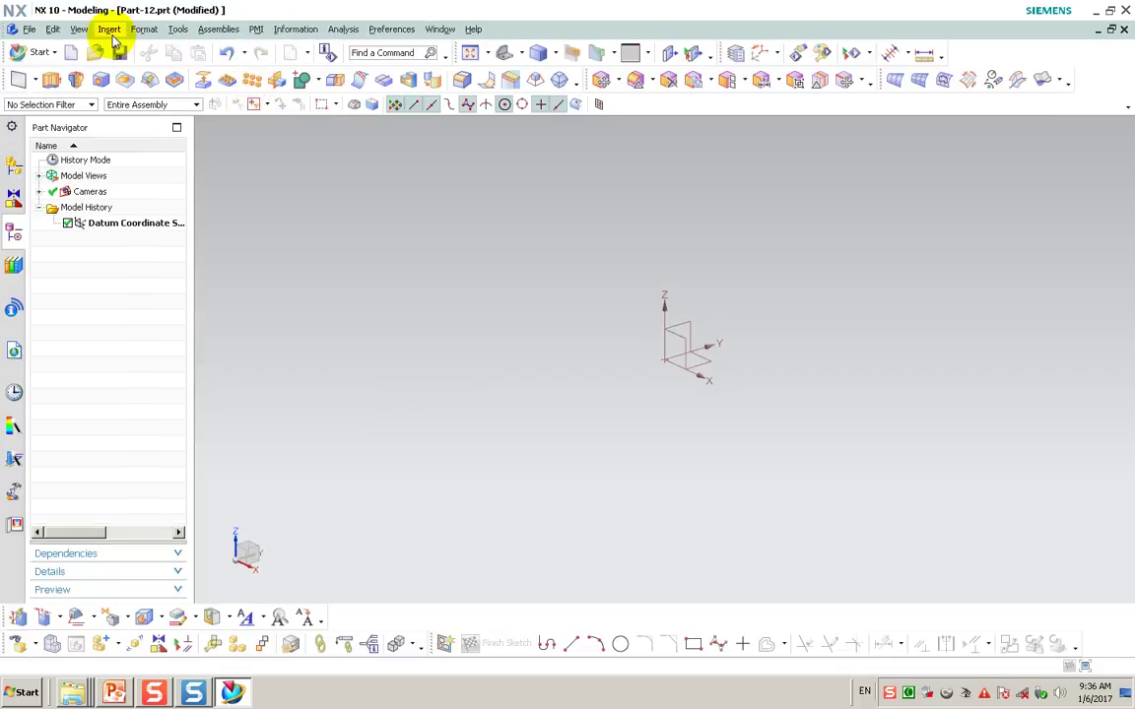
- Start a new sketch on the datum plane
{"action": "left_click", "coordinate": [109, 30]}
{"action": "left_click", "coordinate": [138, 63]}
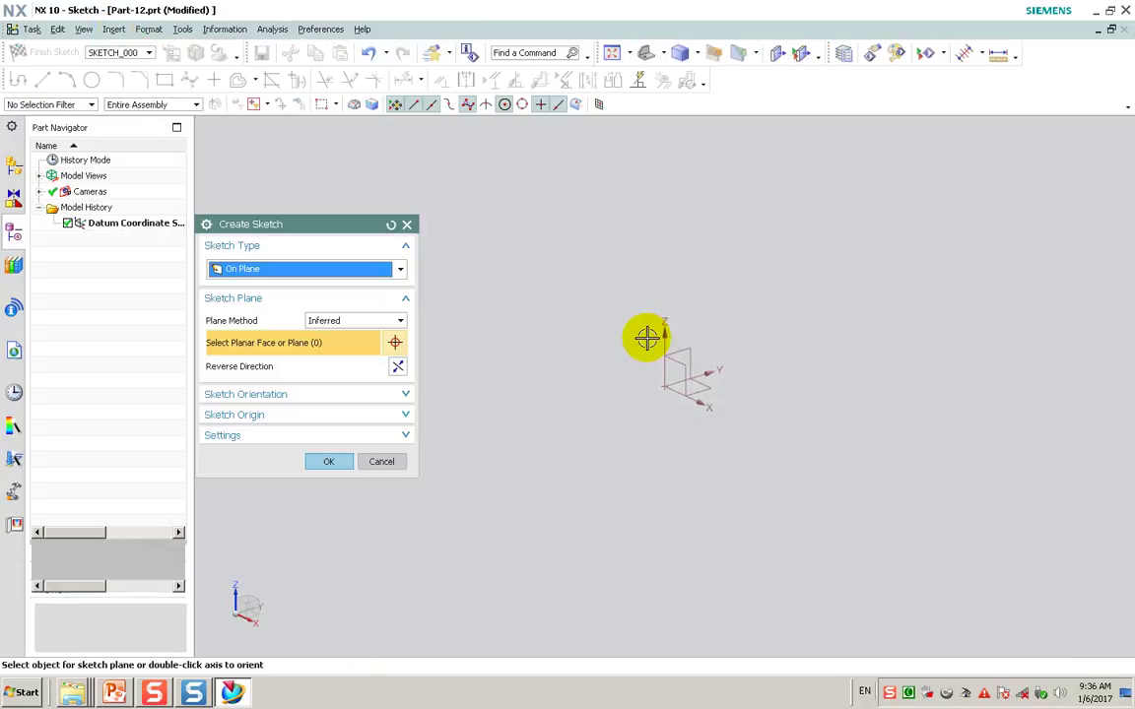
{"action": "left_click", "coordinate": [679, 366]}
{"action": "left_click", "coordinate": [329, 461]}
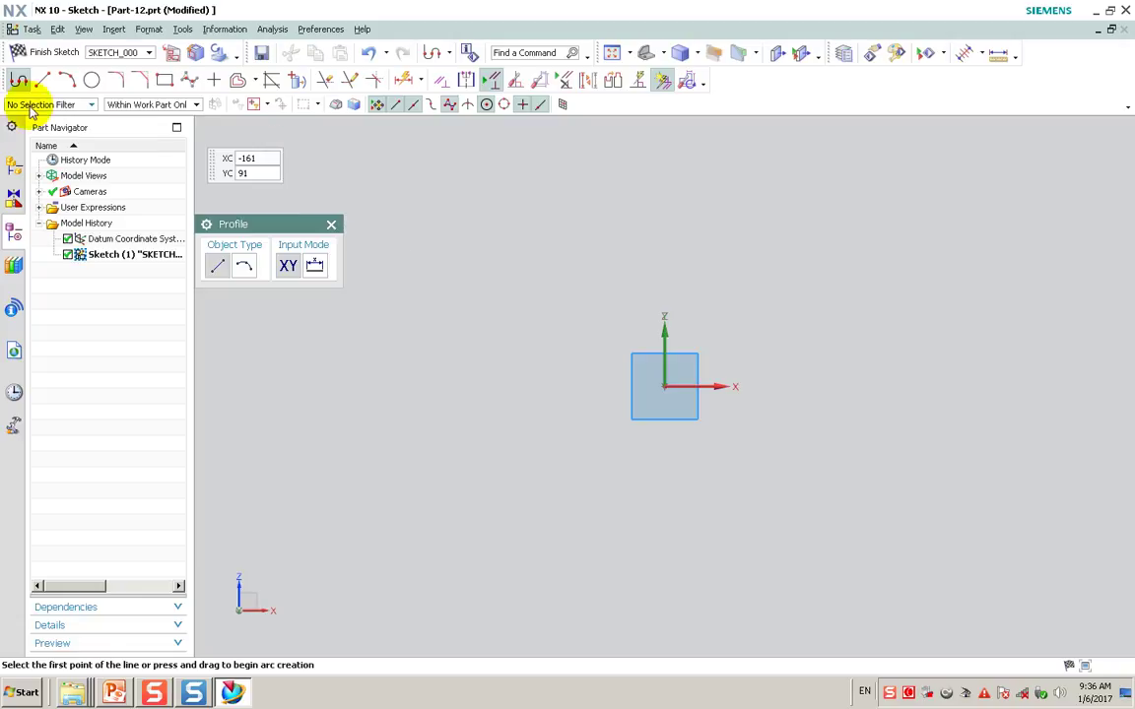
- Draw a vertical line up from the origin, a horizontal line rightward, and a line dropping down
{"action": "left_click", "coordinate": [664, 386]}
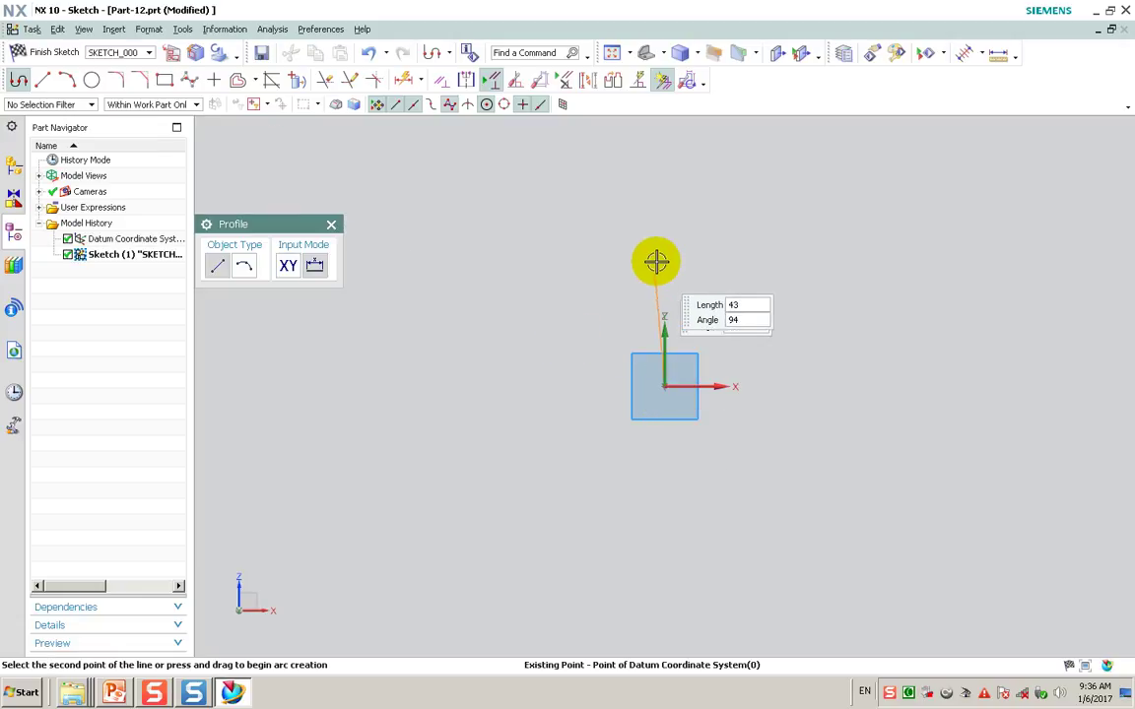
{"action": "left_click", "coordinate": [666, 212]}
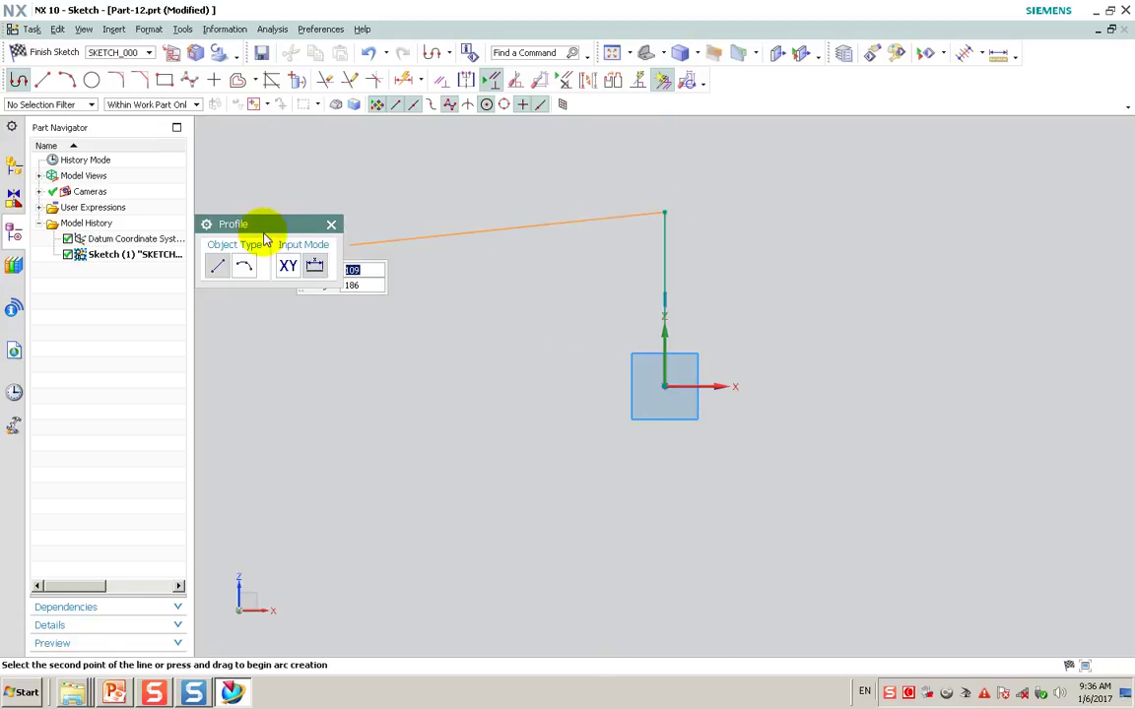
{"action": "left_click", "coordinate": [20, 80]}
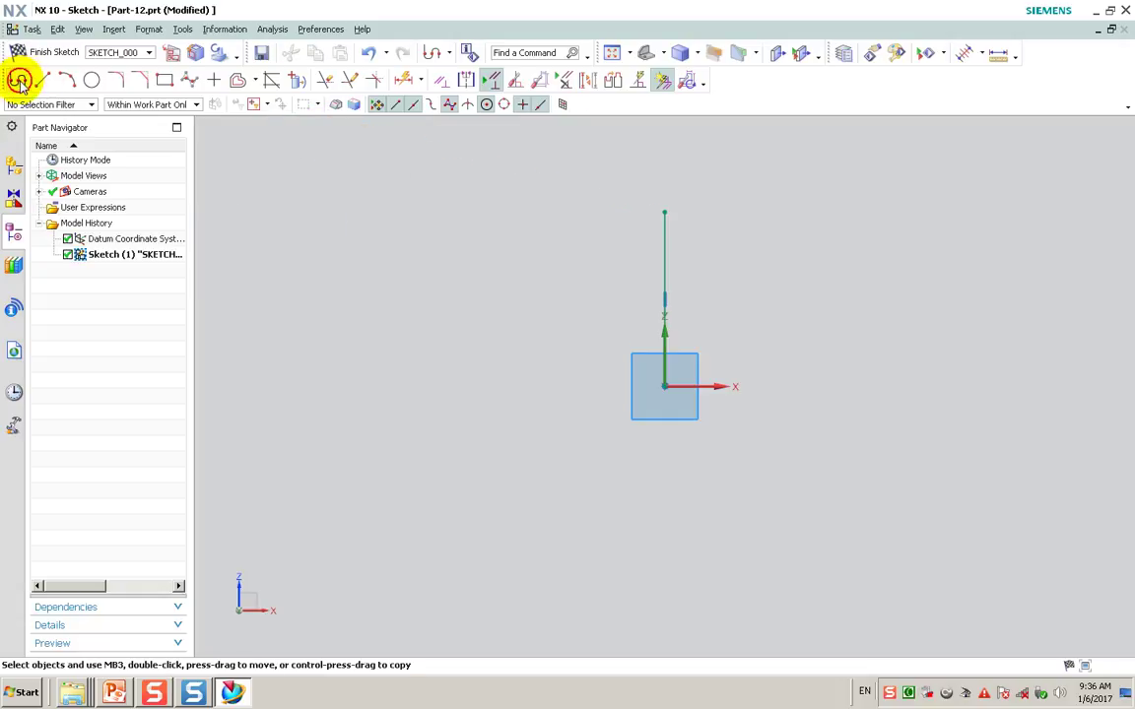
{"action": "left_click", "coordinate": [20, 80]}
{"action": "left_click", "coordinate": [663, 266]}
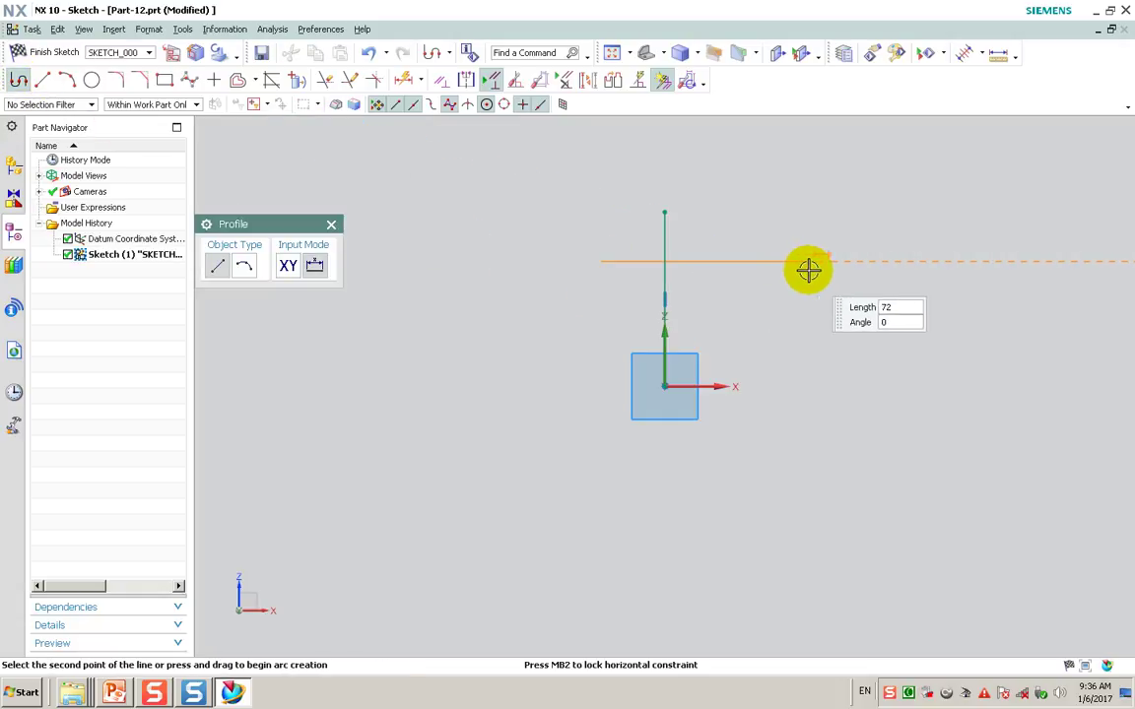
{"action": "left_click", "coordinate": [850, 262]}
{"action": "left_click", "coordinate": [850, 472]}
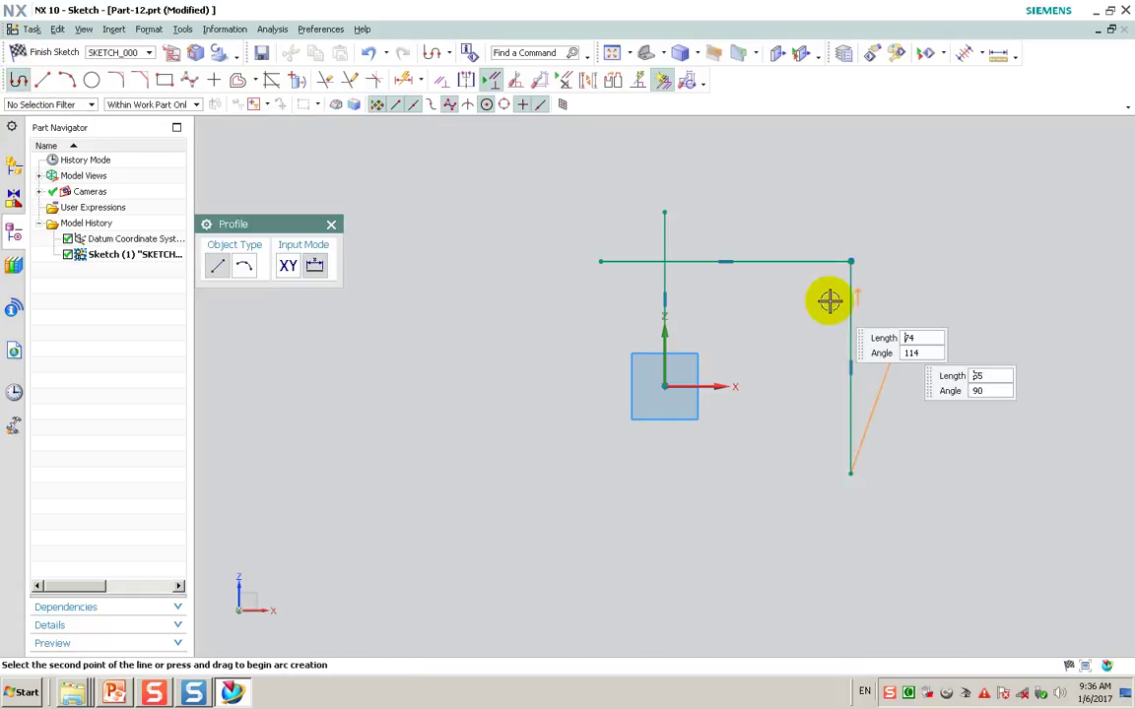
- Quick Trim the horizontal line's left overhang
{"action": "left_click", "coordinate": [325, 80]}
{"action": "left_click_drag", "start_coordinate": [597, 220], "coordinate": [632, 283]}
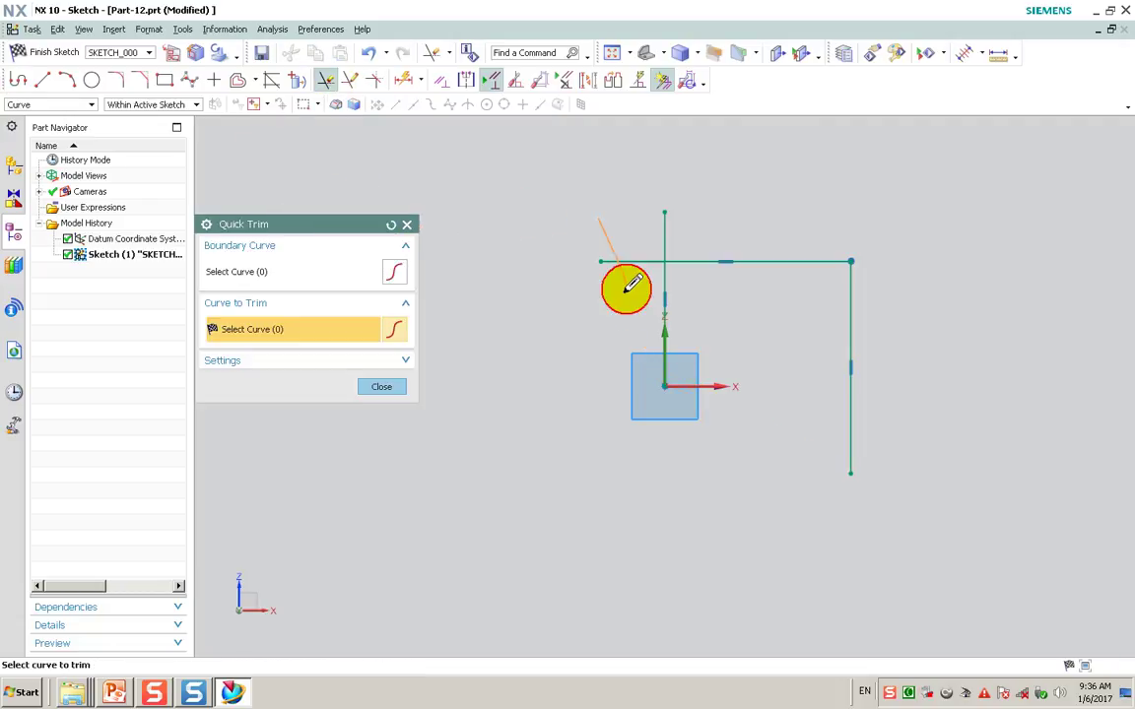
{"action": "left_click", "coordinate": [400, 80]}
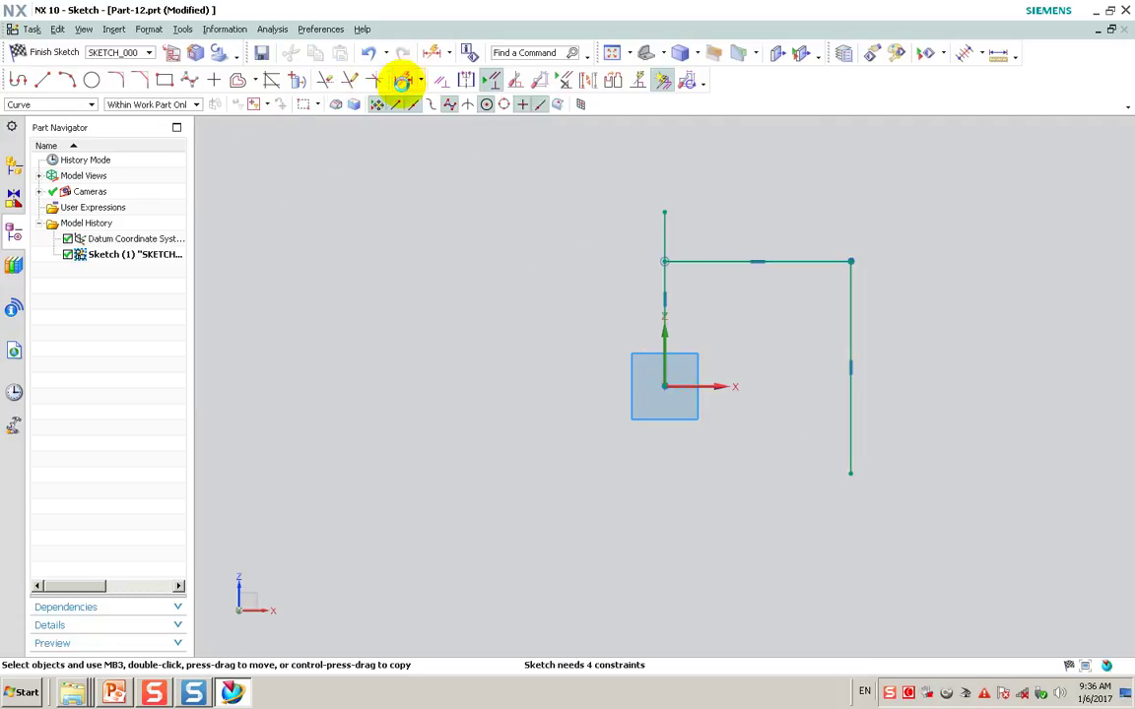
- Add the top offset, right drop, horizontal width and left vertical dimensions to the sketch
{"action": "left_click", "coordinate": [664, 204]}
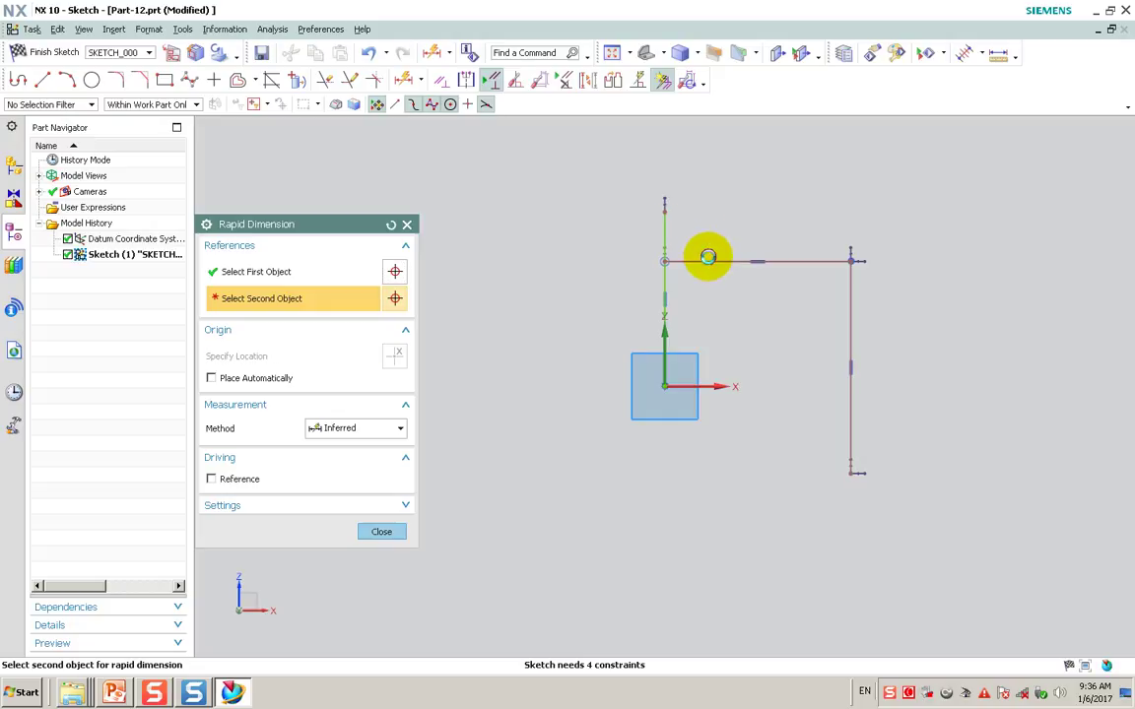
{"action": "left_click", "coordinate": [707, 257]}
{"action": "left_click", "coordinate": [706, 237]}
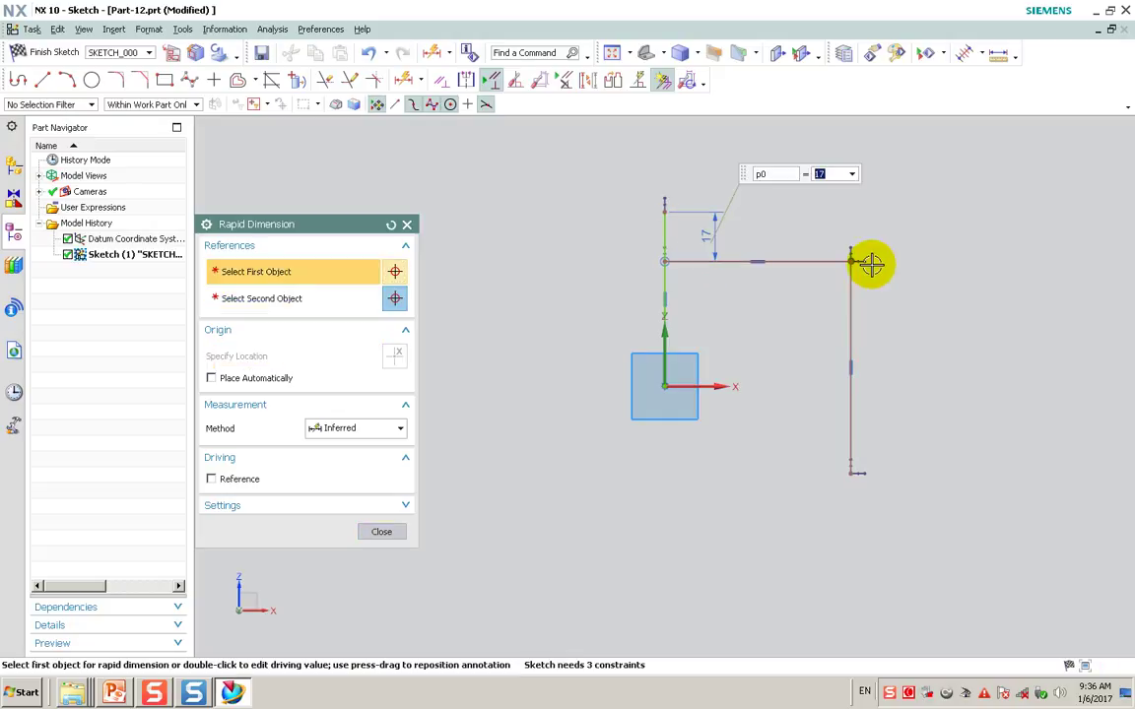
{"action": "left_click", "coordinate": [850, 343]}
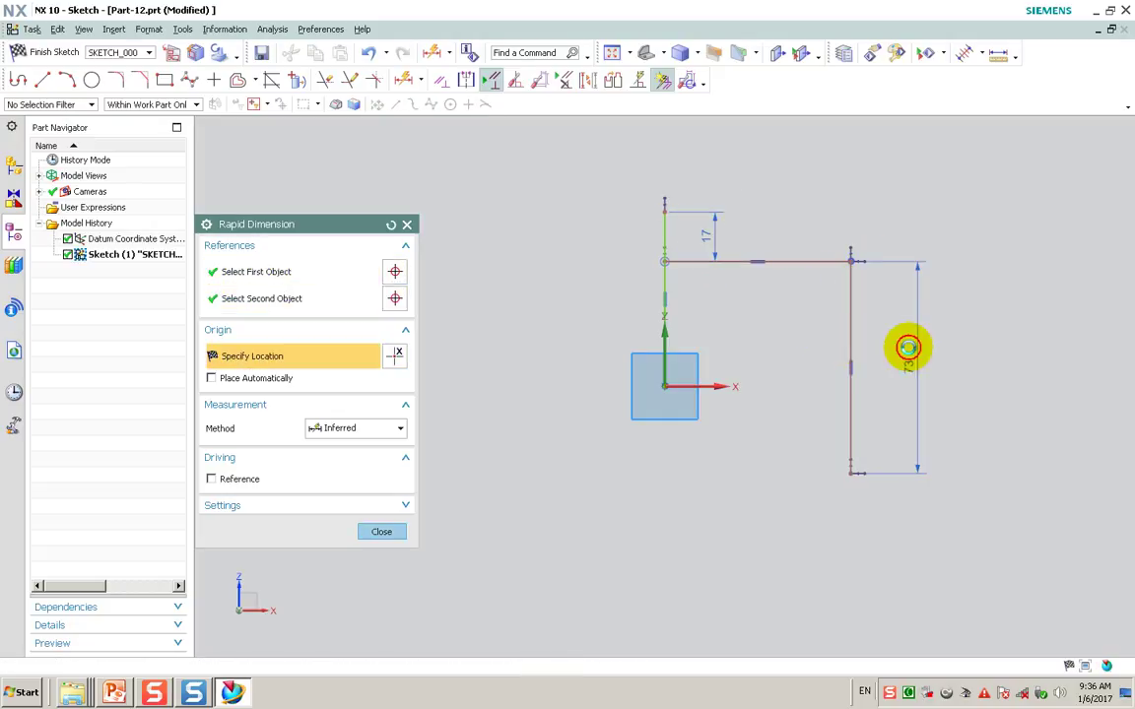
{"action": "left_click", "coordinate": [907, 347]}
{"action": "left_click", "coordinate": [802, 264]}
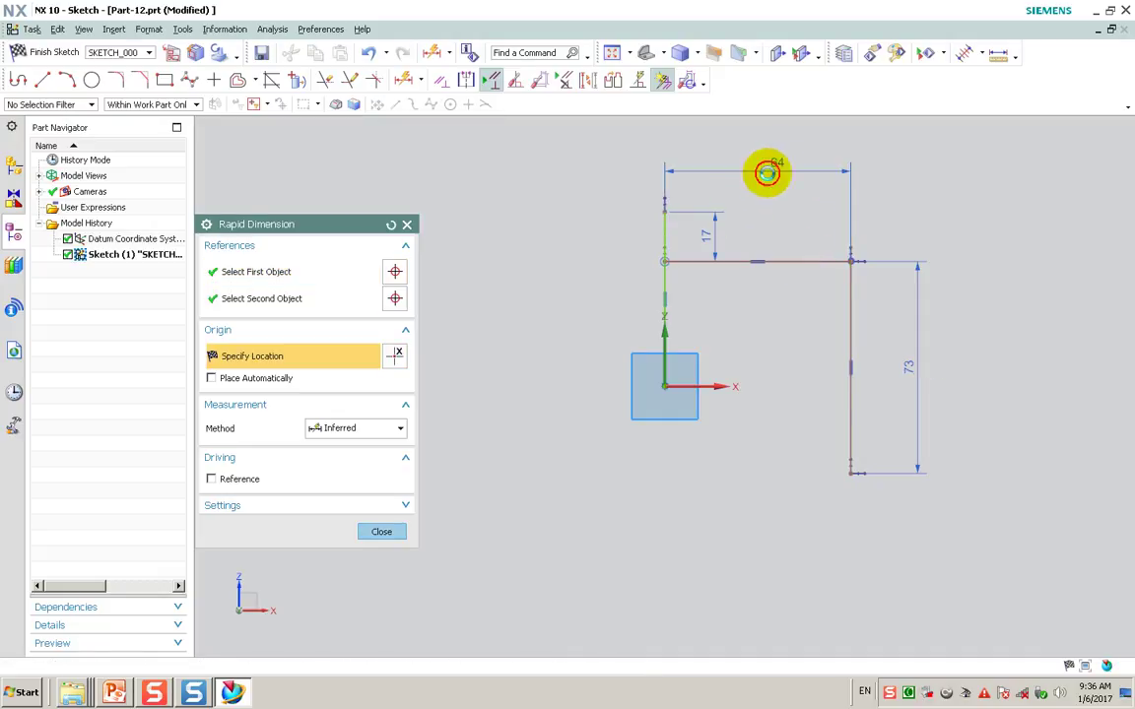
{"action": "left_click", "coordinate": [767, 170]}
{"action": "left_click", "coordinate": [667, 285]}
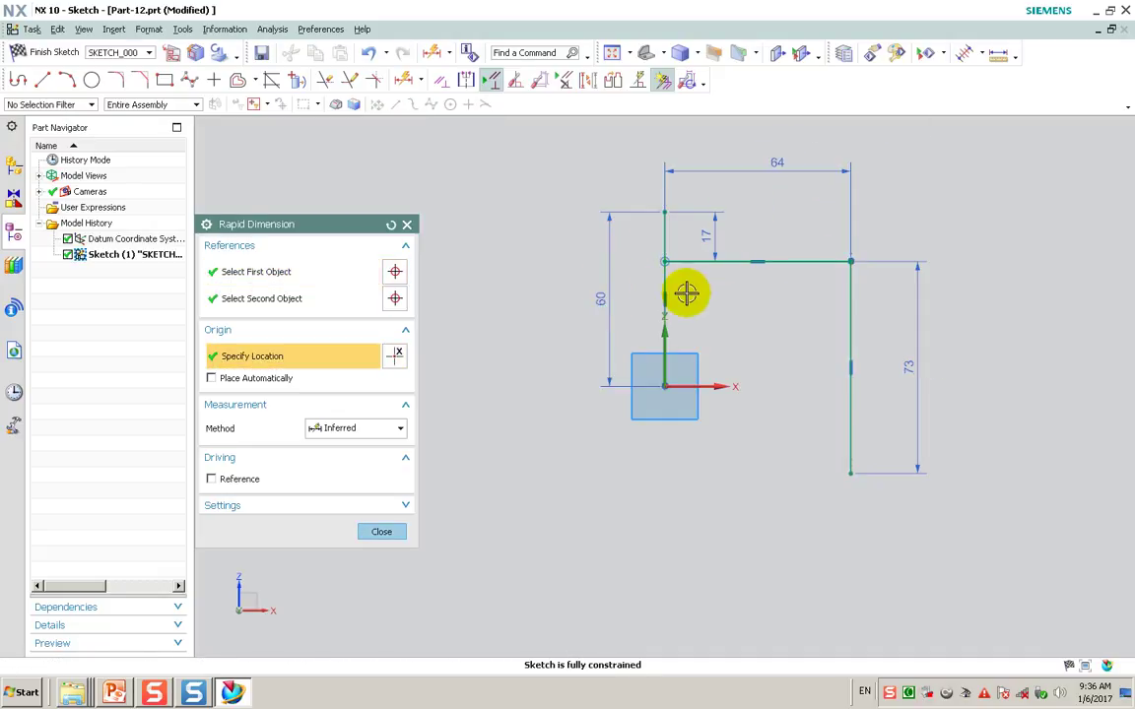
{"action": "left_click", "coordinate": [601, 296]}
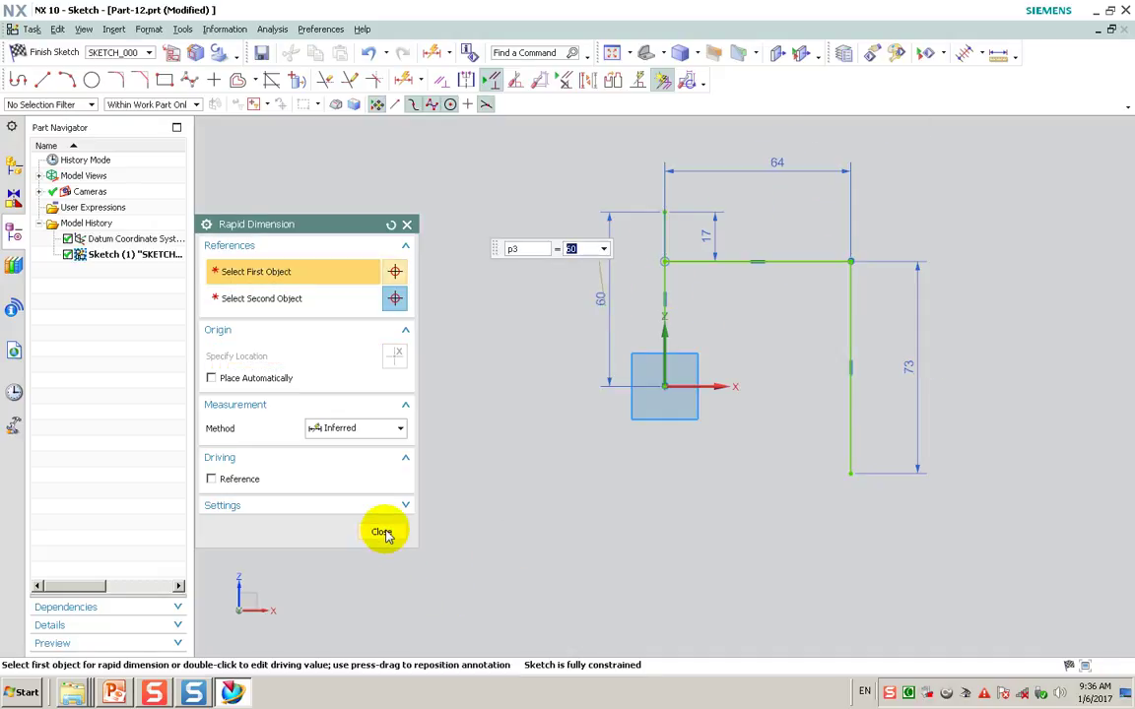
{"action": "left_click", "coordinate": [381, 533]}
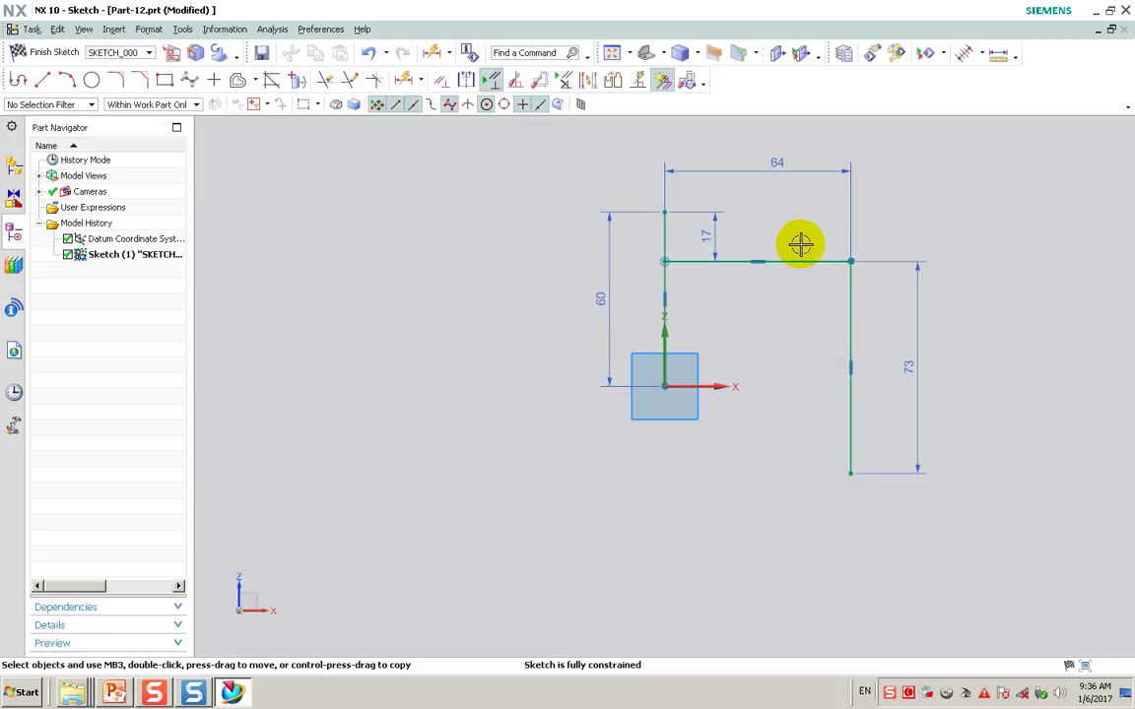
- Change the width dimension to 155 and the right drop height to 150
{"action": "double_click", "coordinate": [778, 163]}
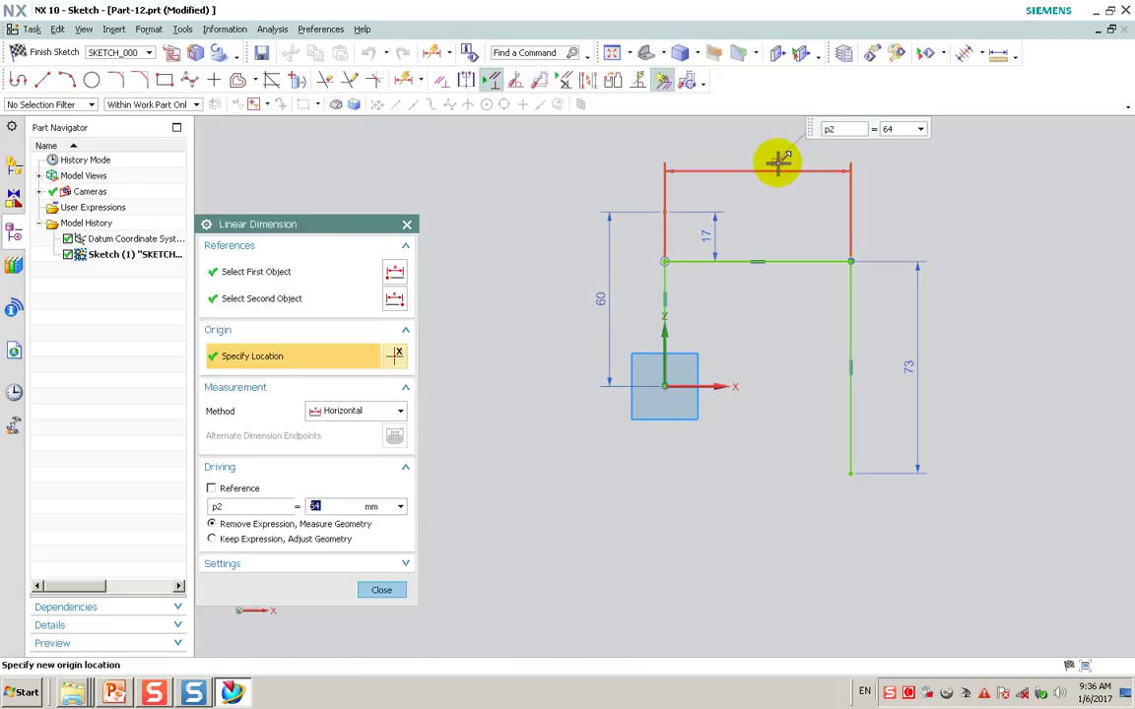
{"action": "key", "text": "Return"}
{"action": "middle_click", "coordinate": [926, 321]}
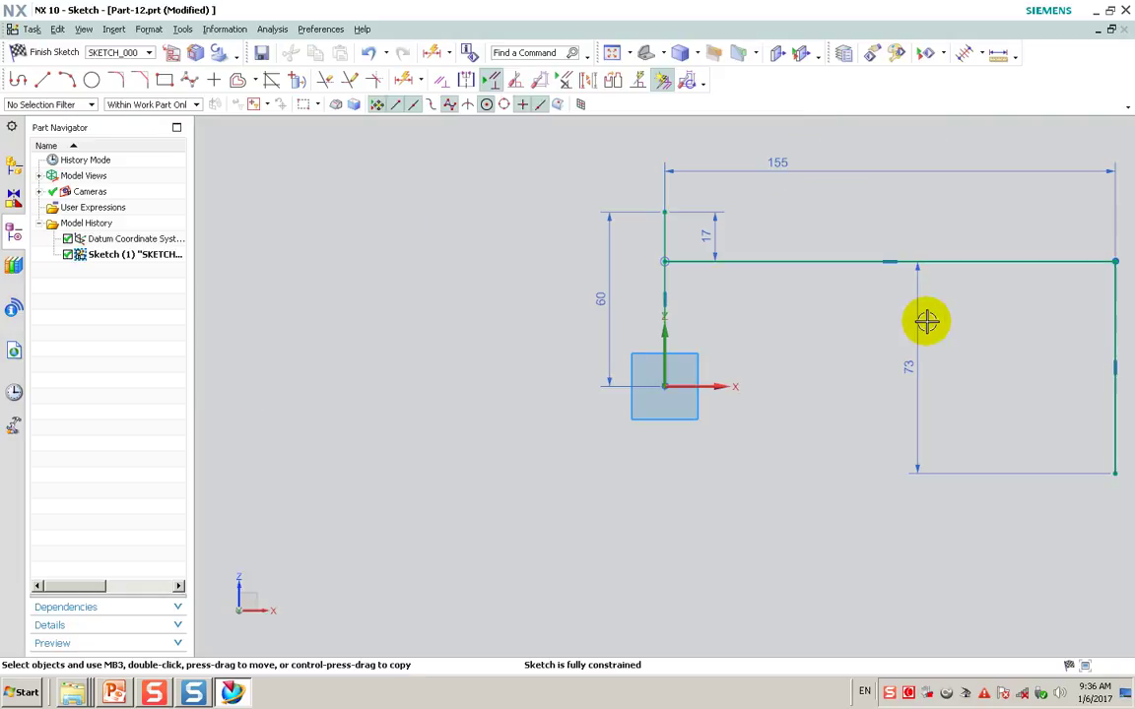
{"action": "double_click", "coordinate": [907, 365]}
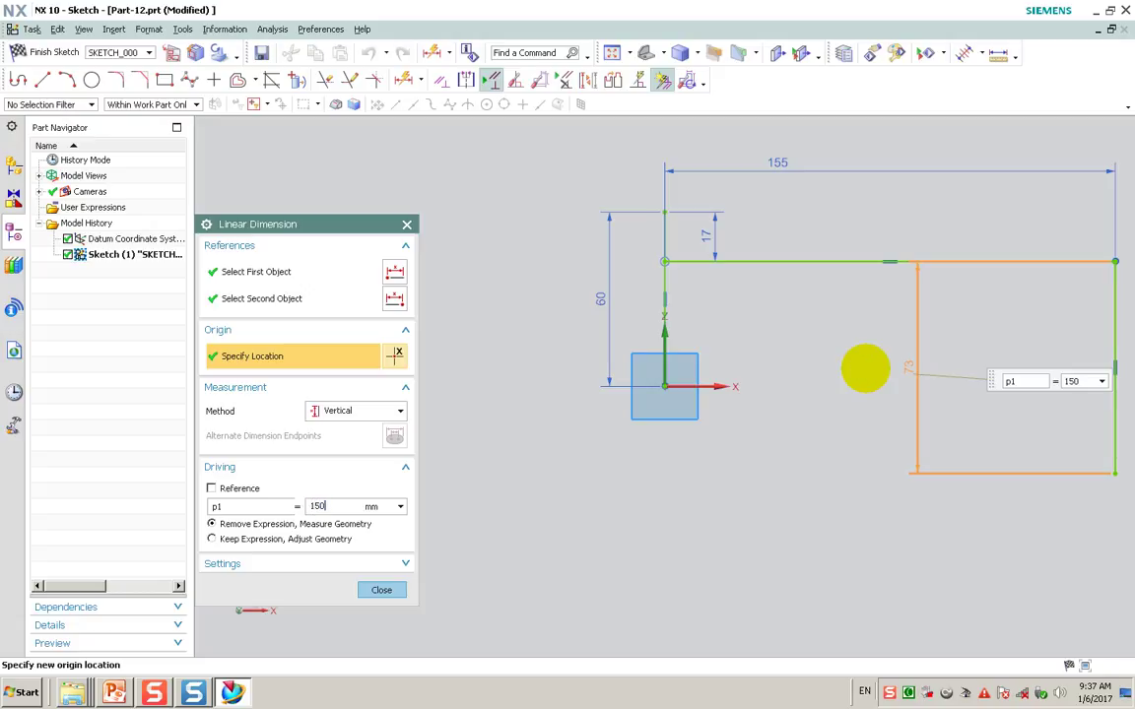
{"action": "key", "text": "Return"}
{"action": "middle_click", "coordinate": [858, 370]}
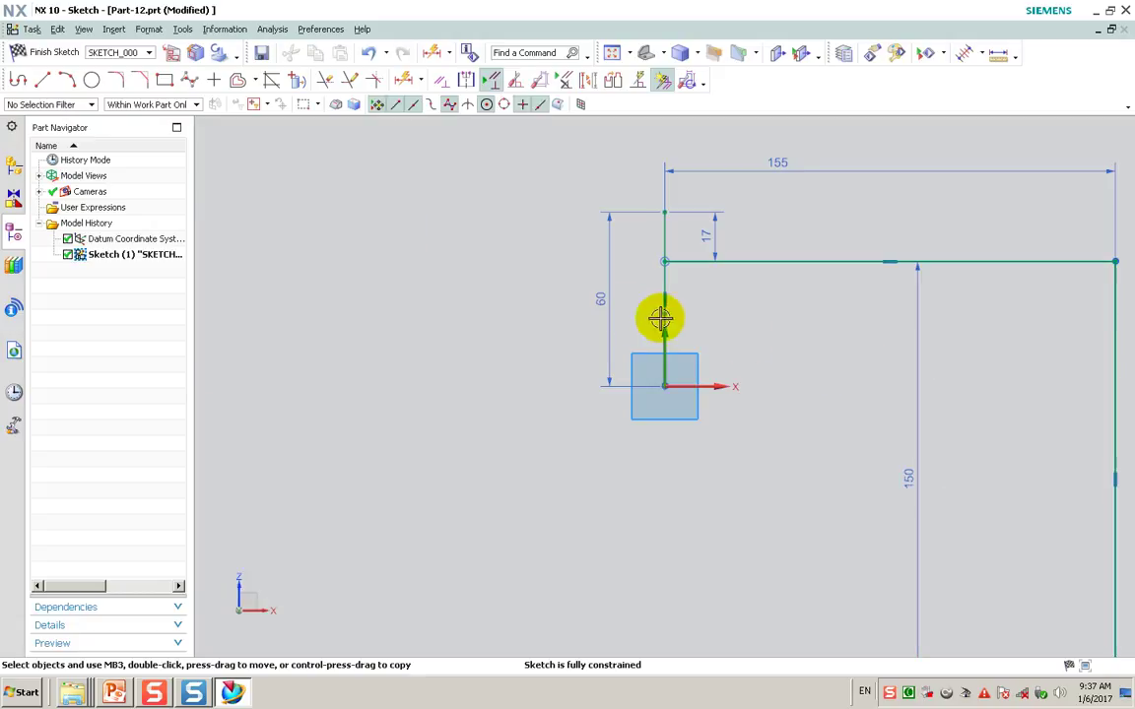
- Change the vertical offset p3 to 140 and the short top dimension to 60
{"action": "double_click", "coordinate": [594, 295]}
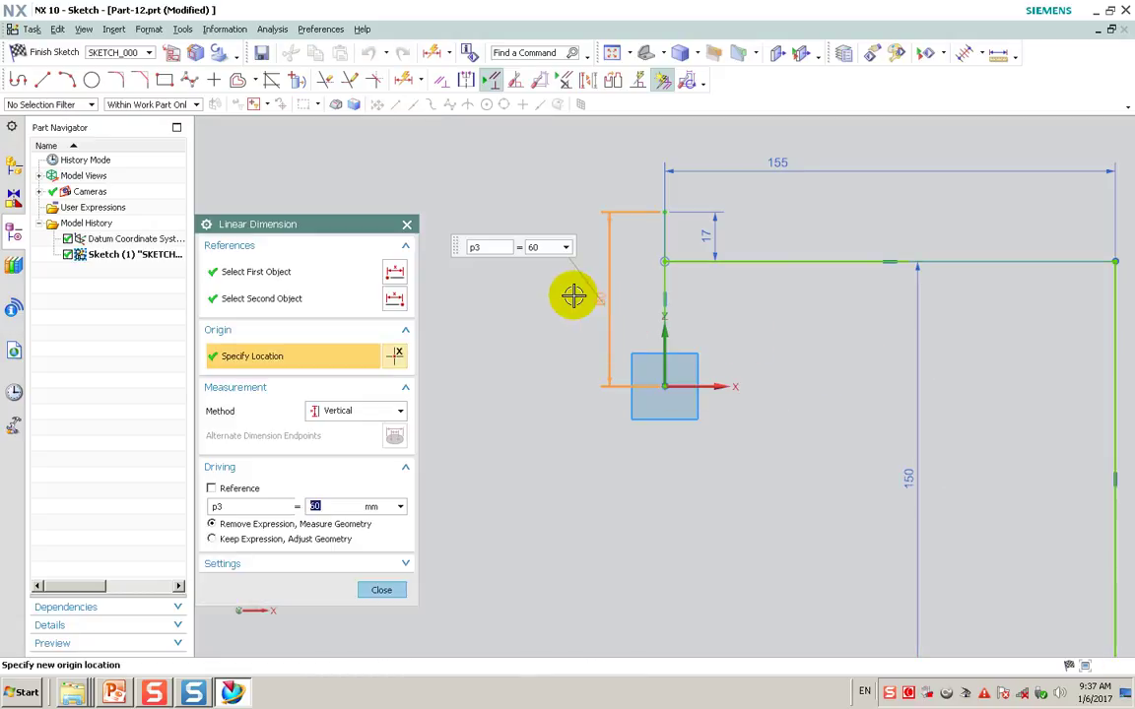
{"action": "key", "text": "Return"}
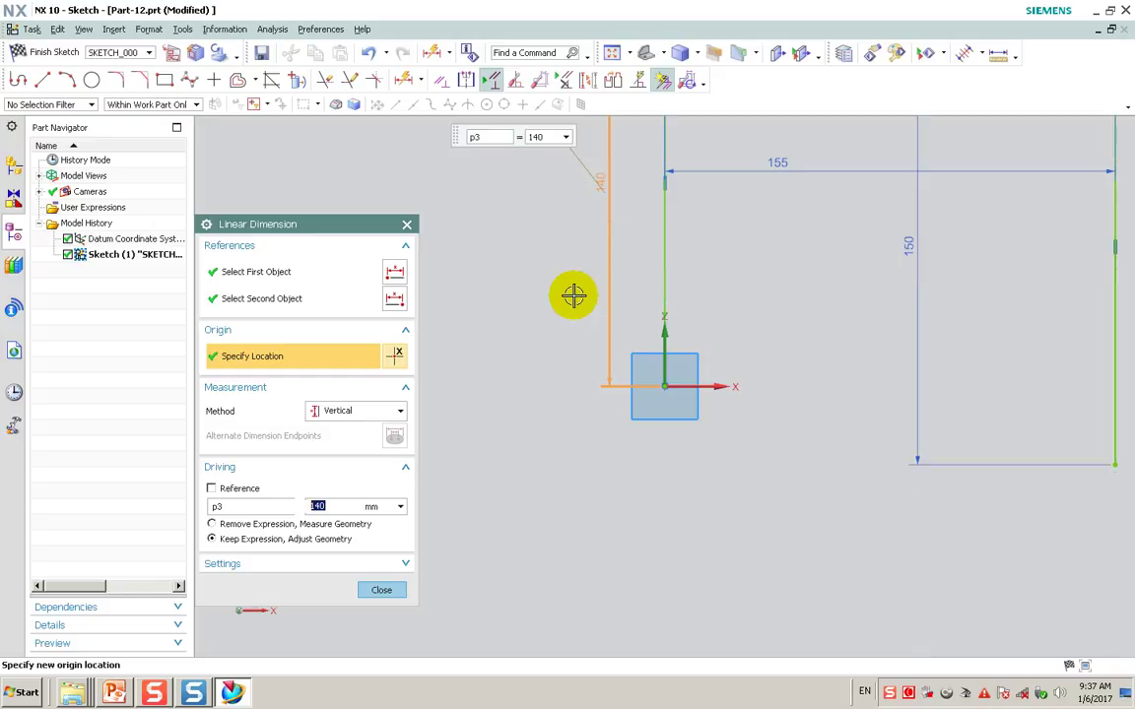
{"action": "middle_click", "coordinate": [797, 320]}
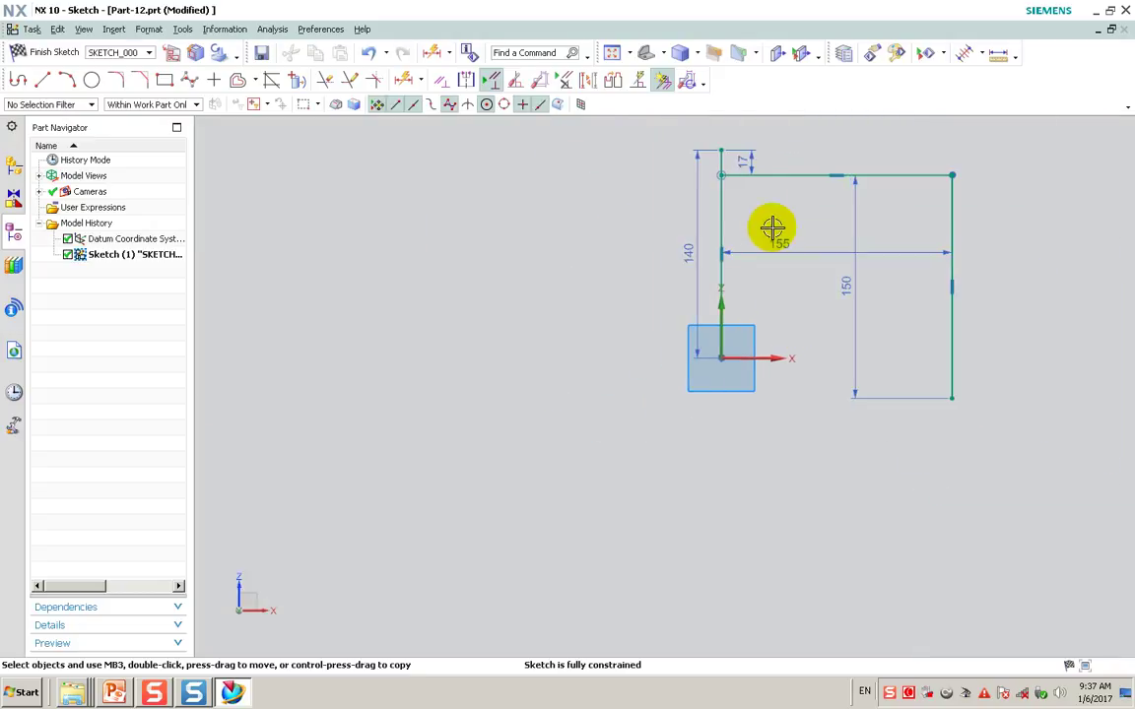
{"action": "double_click", "coordinate": [751, 160]}
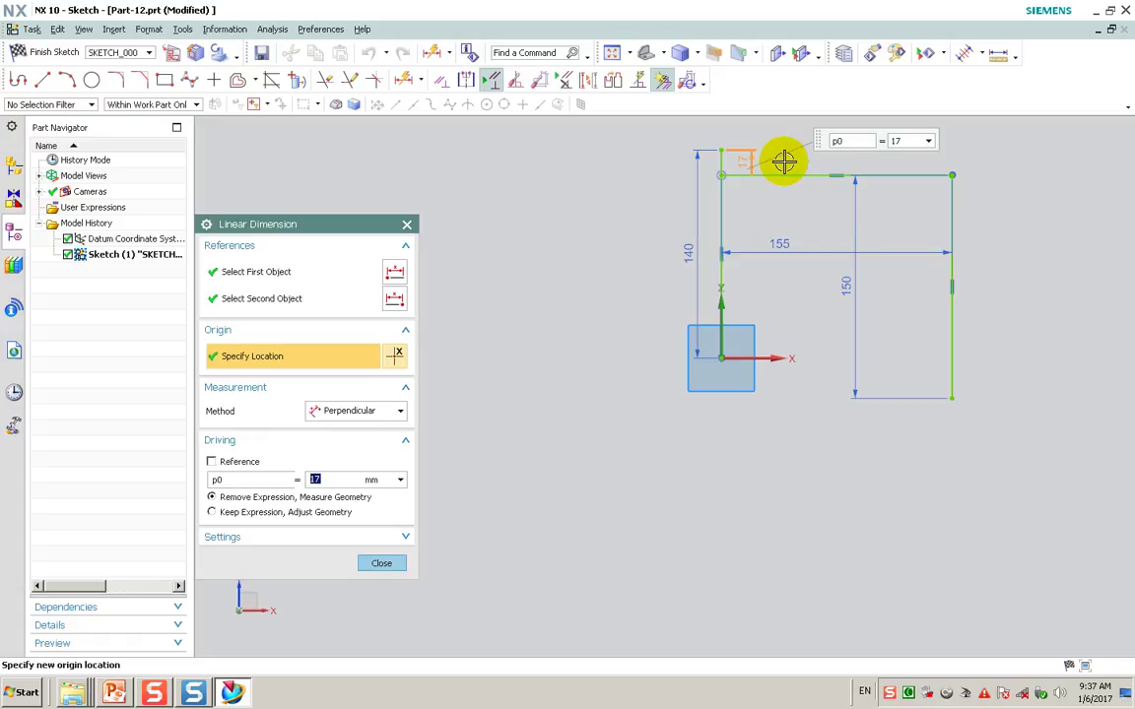
{"action": "type", "text": "60"}
{"action": "key", "text": "Return"}
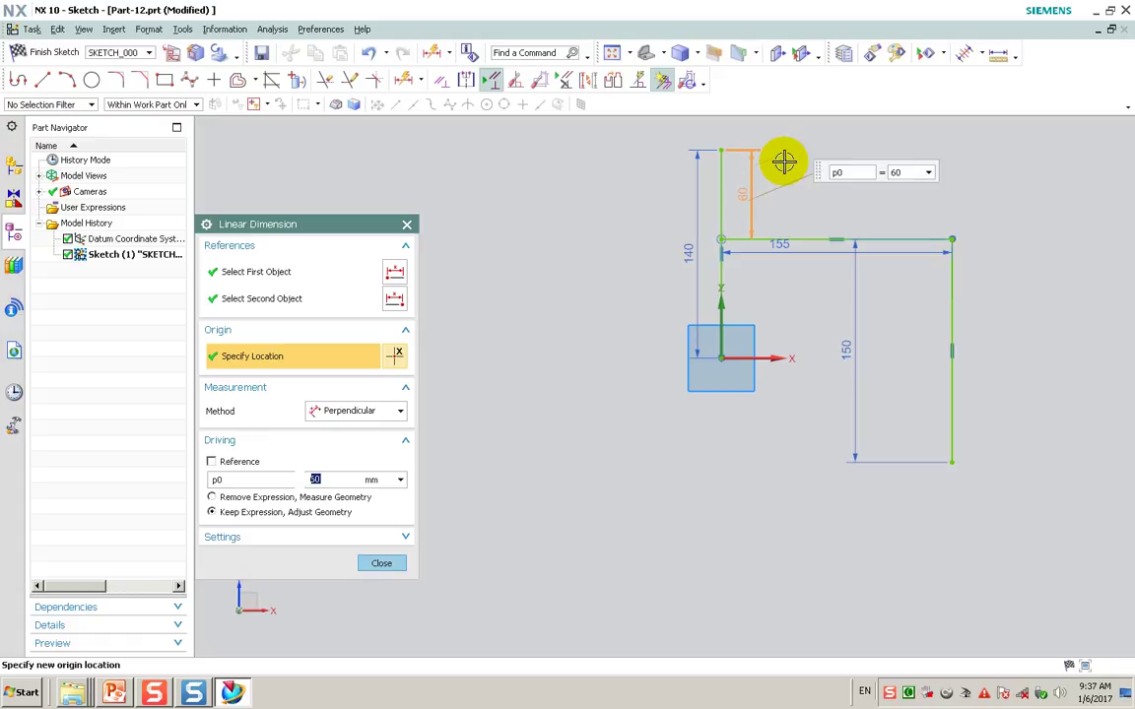
{"action": "middle_click", "coordinate": [798, 153]}
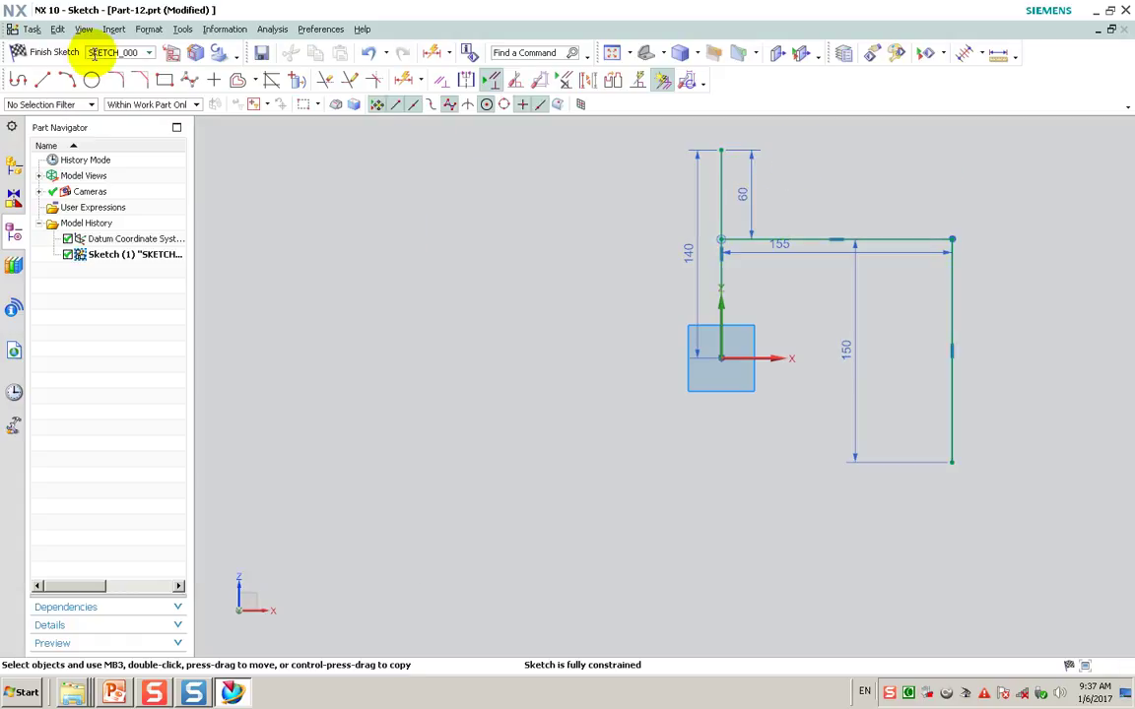
- Finish the sketch and return to modeling
{"action": "left_click", "coordinate": [46, 53]}
{"action": "scroll", "coordinate": [362, 223], "scroll_direction": "down", "scroll_amount": 2}
{"action": "scroll", "coordinate": [411, 299], "scroll_direction": "down", "scroll_amount": 2}
{"action": "scroll", "coordinate": [532, 159], "scroll_direction": "up", "scroll_amount": 3}
{"action": "scroll", "coordinate": [546, 202], "scroll_direction": "down", "scroll_amount": 1}
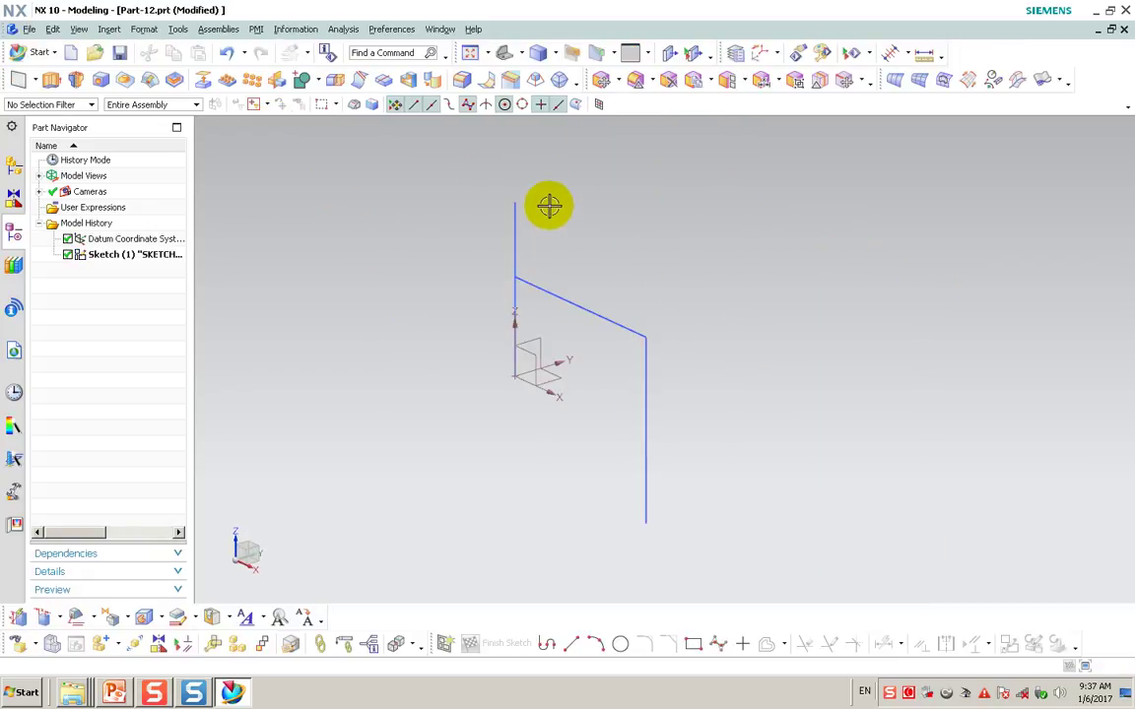
- Sweep a solid tube of outer diameter 75*2 along the vertical line
{"action": "left_click", "coordinate": [112, 30]}
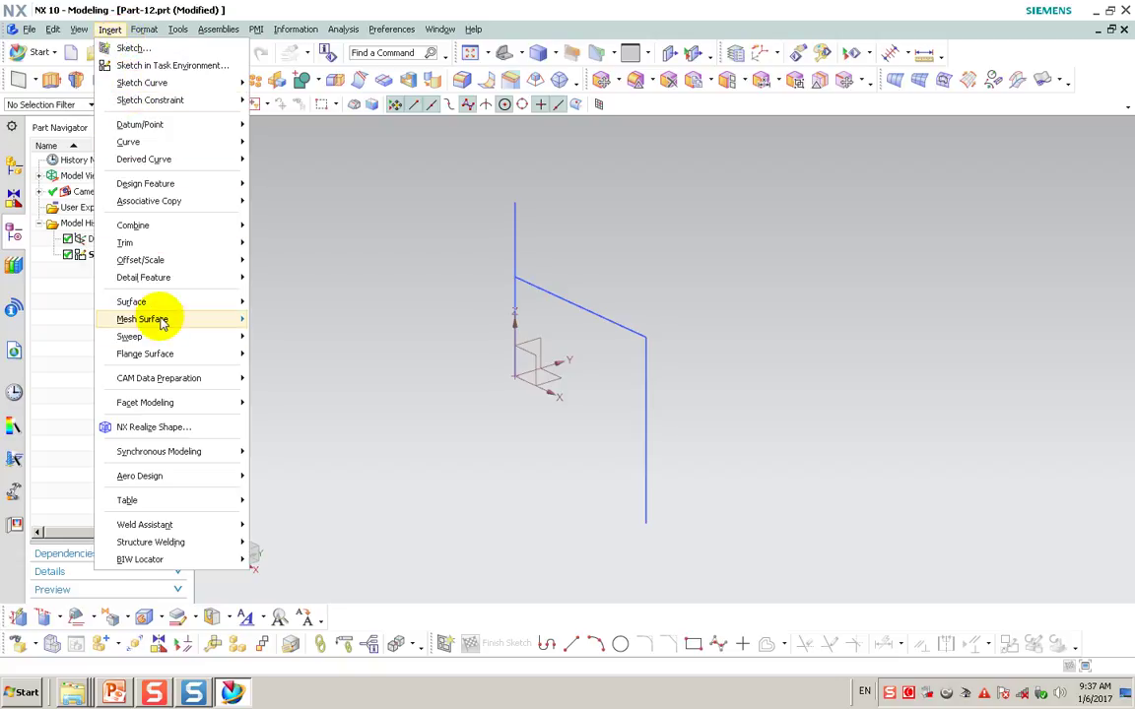
{"action": "left_click", "coordinate": [283, 425]}
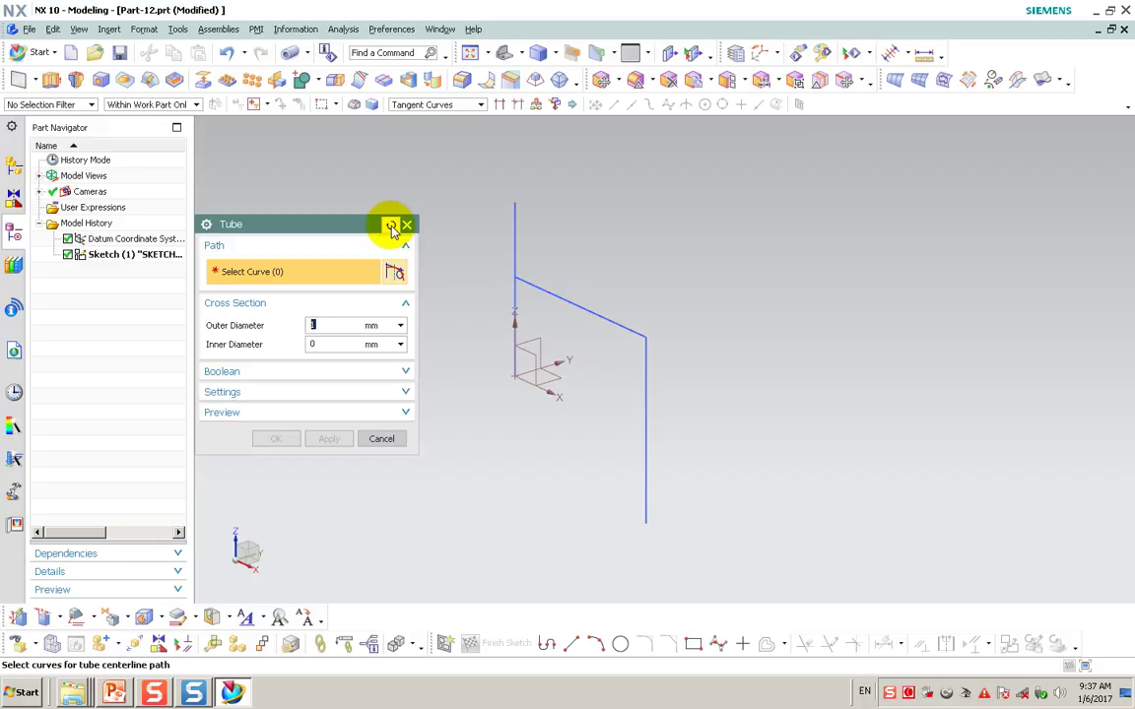
{"action": "left_click", "coordinate": [519, 230]}
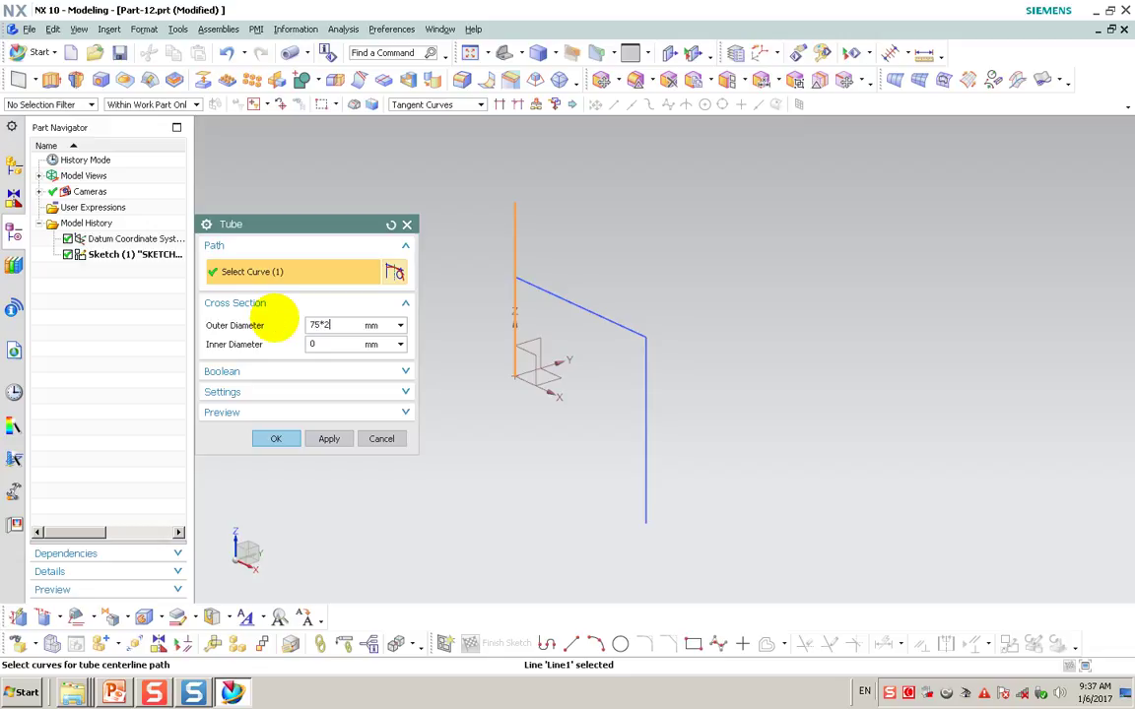
{"action": "left_click", "coordinate": [270, 435]}
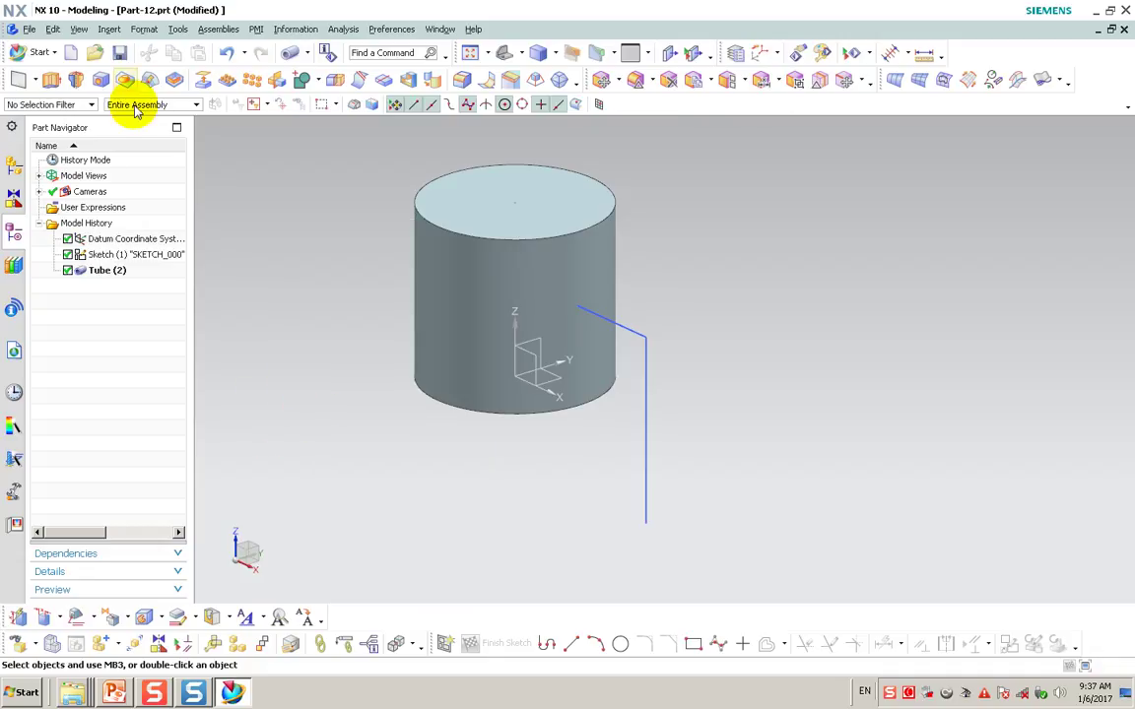
{"action": "left_click", "coordinate": [110, 29]}
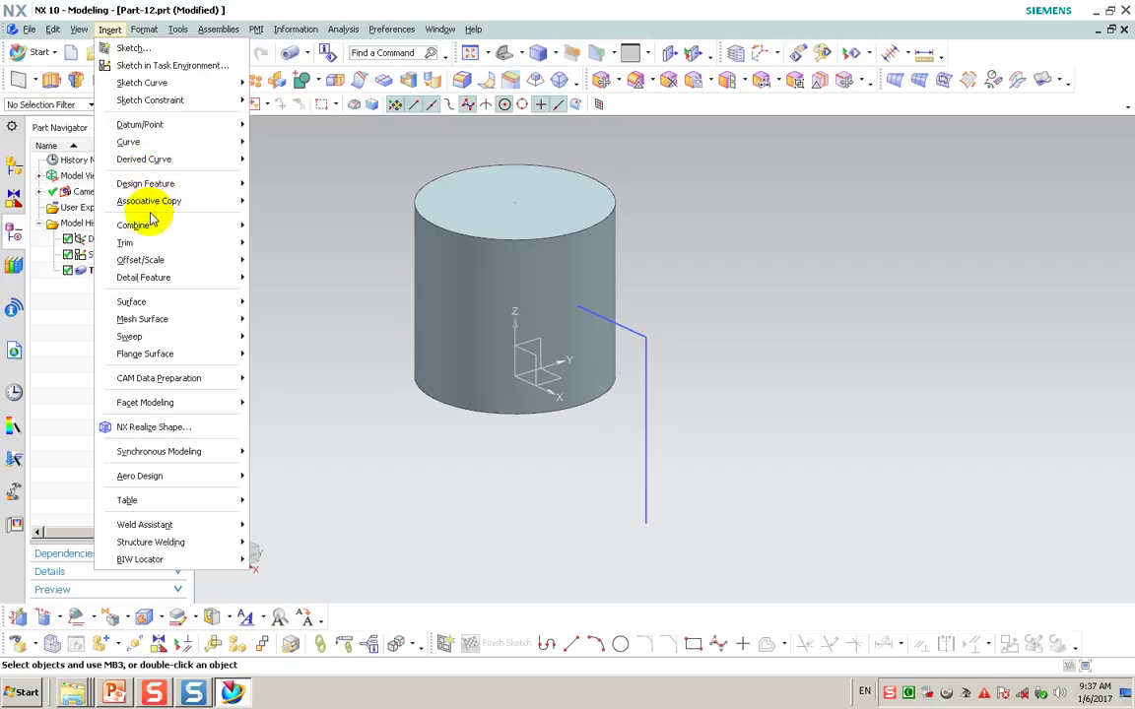
{"action": "mouse_move", "coordinate": [133, 225]}
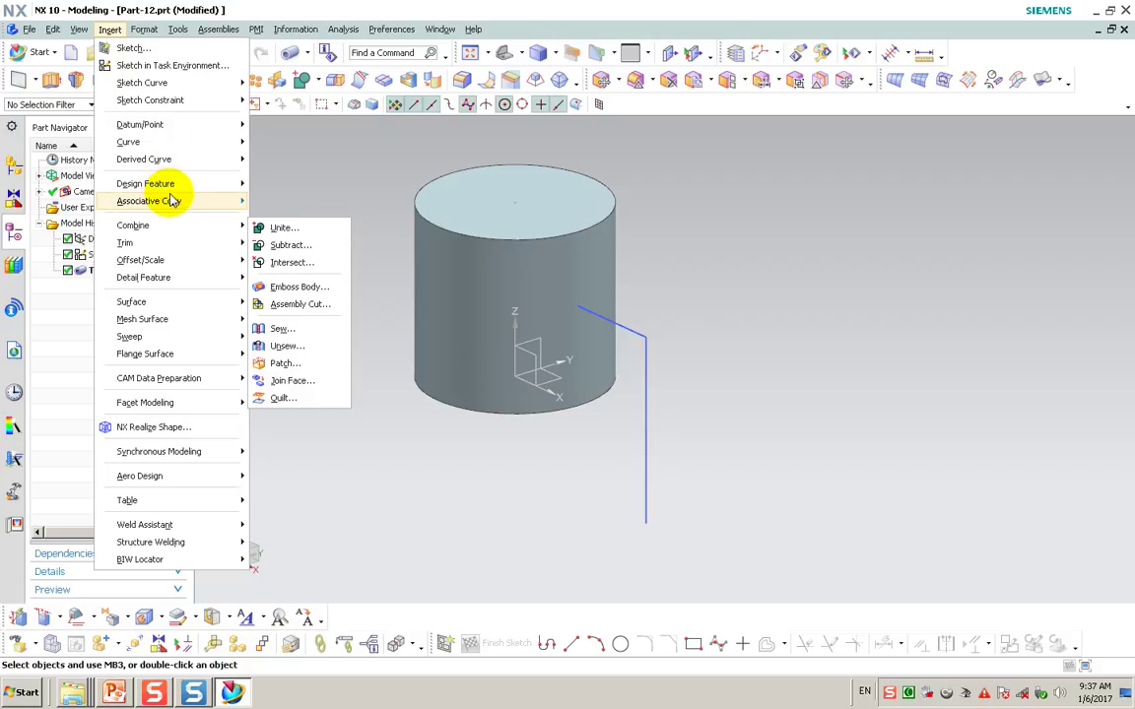
- Extrude the horizontal and drop lines symmetrically 75 mm each side into a sheet
{"action": "left_click", "coordinate": [175, 186]}
{"action": "left_click", "coordinate": [283, 185]}
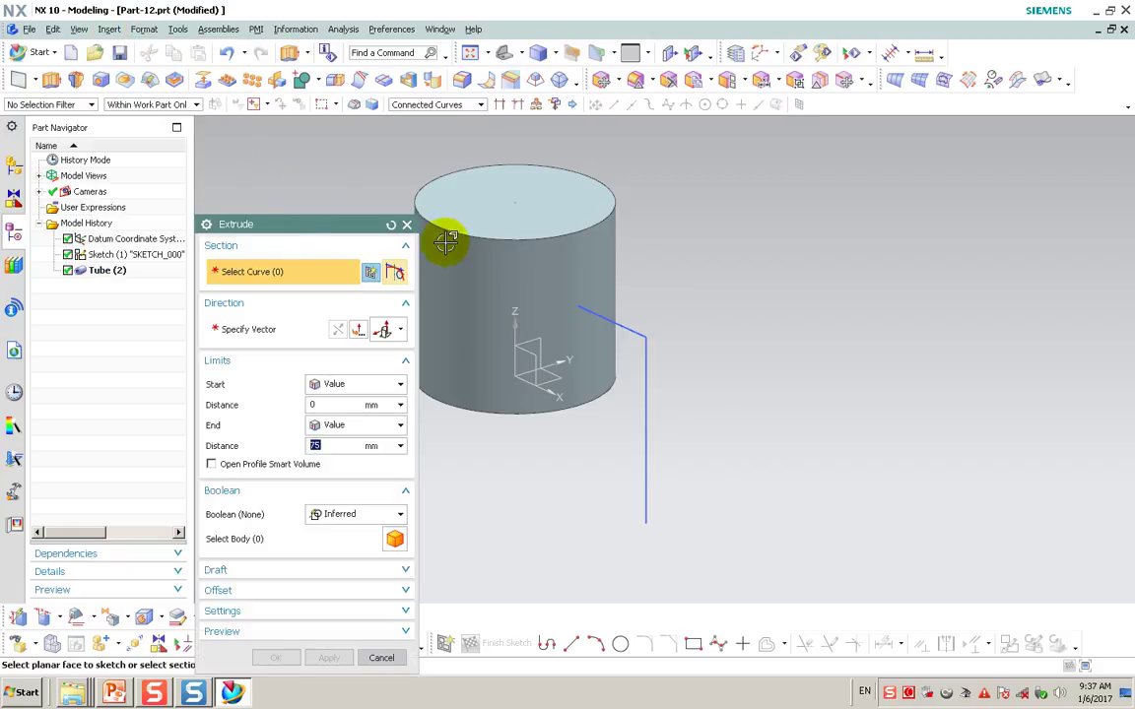
{"action": "left_click", "coordinate": [631, 325]}
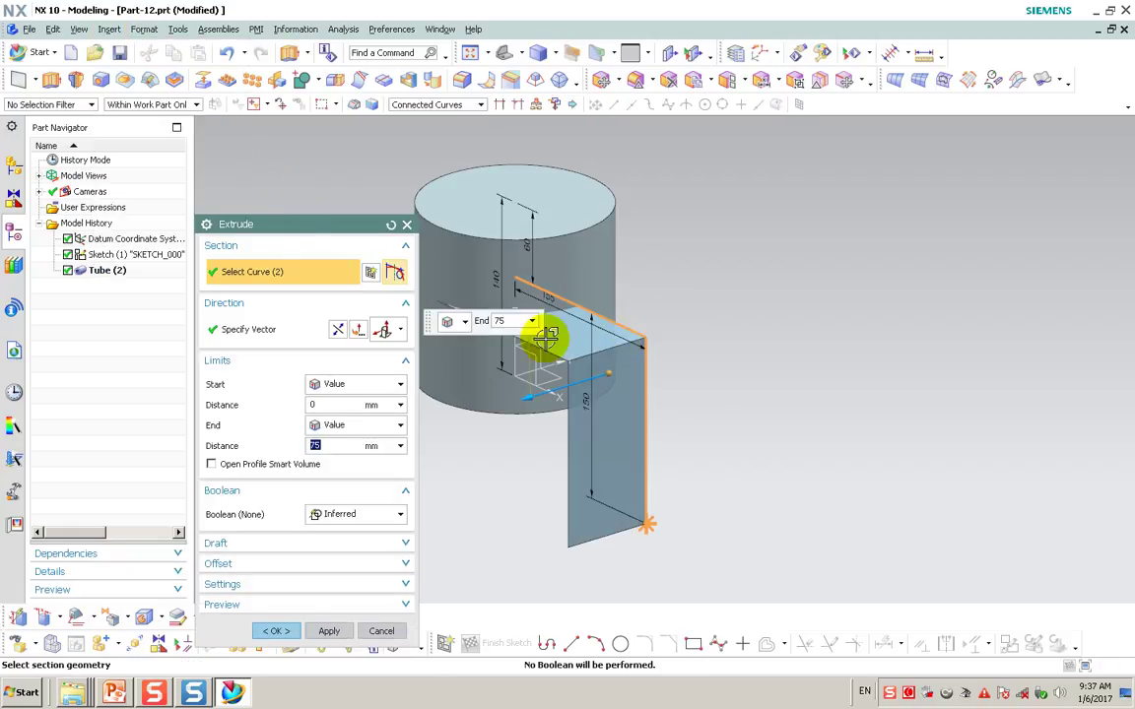
{"action": "left_click", "coordinate": [382, 384]}
{"action": "left_click", "coordinate": [365, 419]}
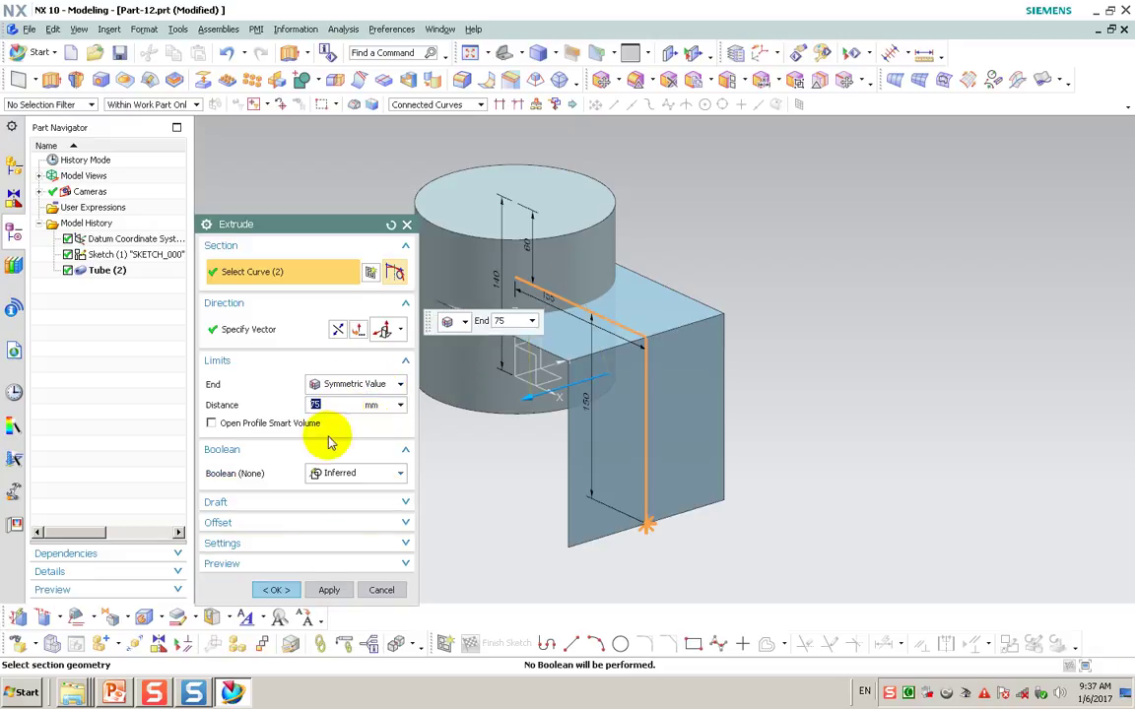
{"action": "left_click", "coordinate": [276, 589]}
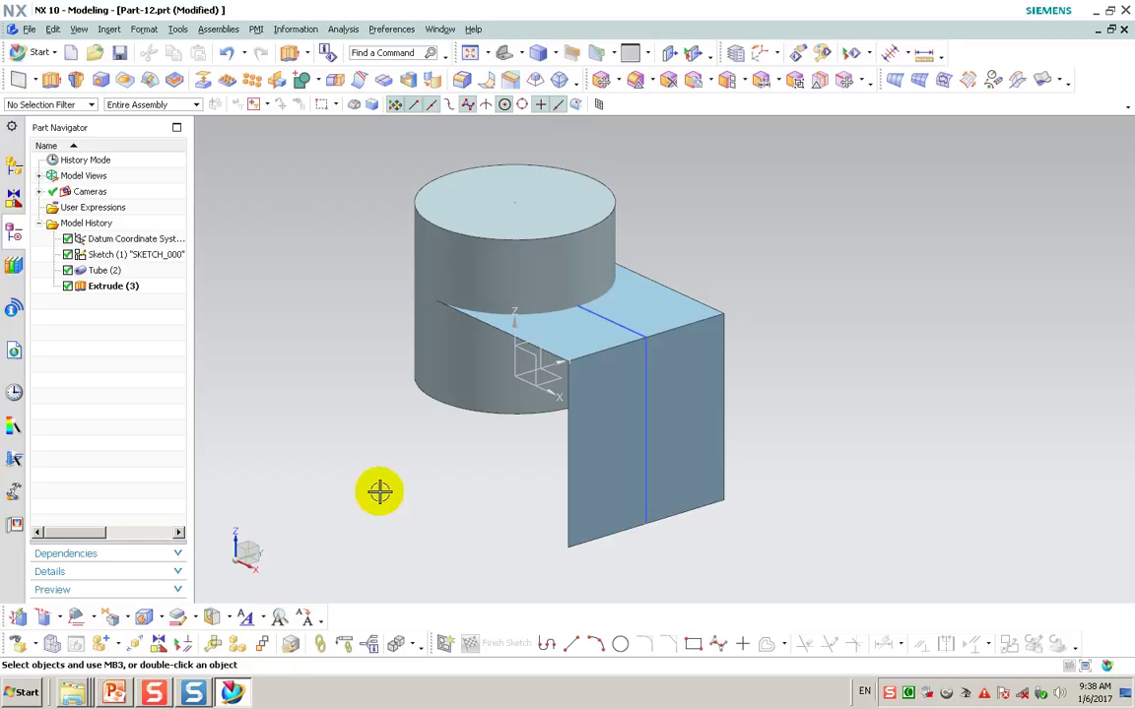
{"action": "middle_click_drag", "start_coordinate": [380, 491], "coordinate": [416, 495]}
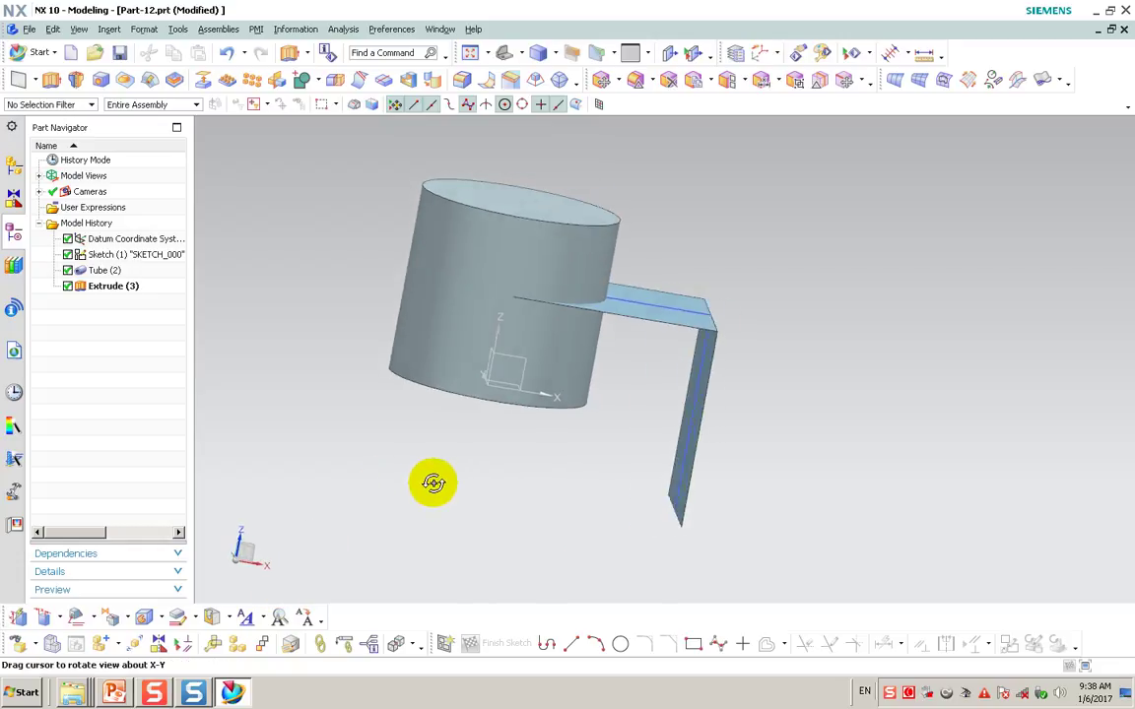
- Thicken both L-shaped sheet faces by 40 mm and unite the result with the cylinder
{"action": "left_click", "coordinate": [109, 29]}
{"action": "mouse_move", "coordinate": [141, 260]}
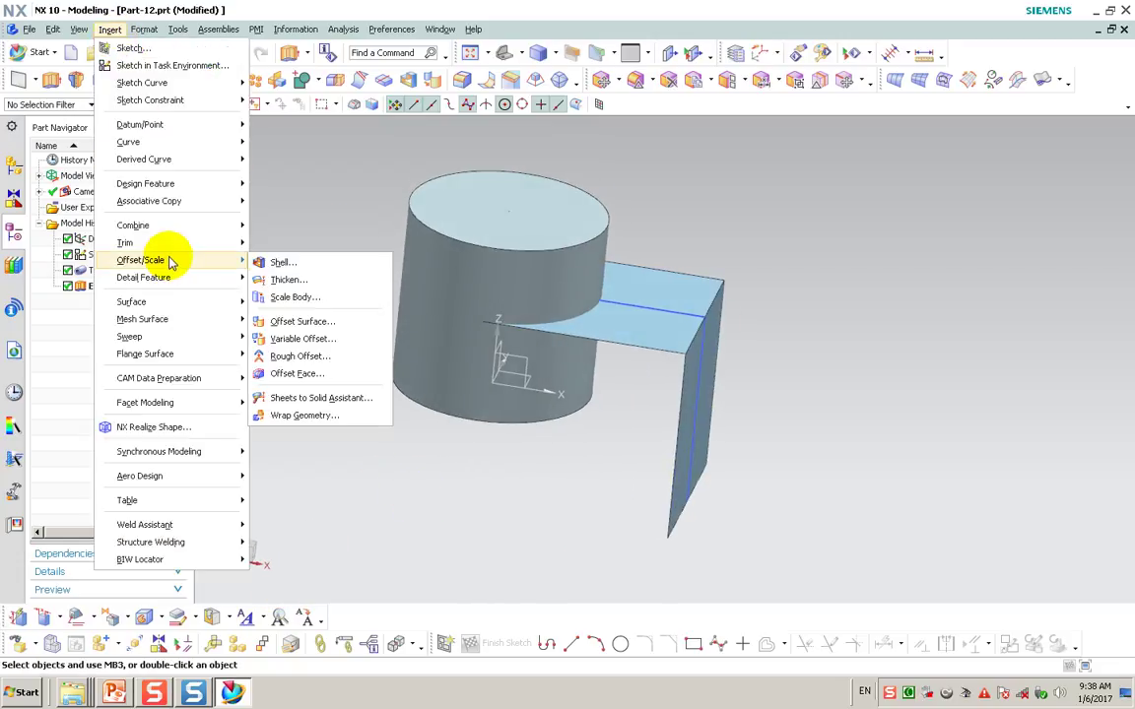
{"action": "left_click", "coordinate": [302, 283]}
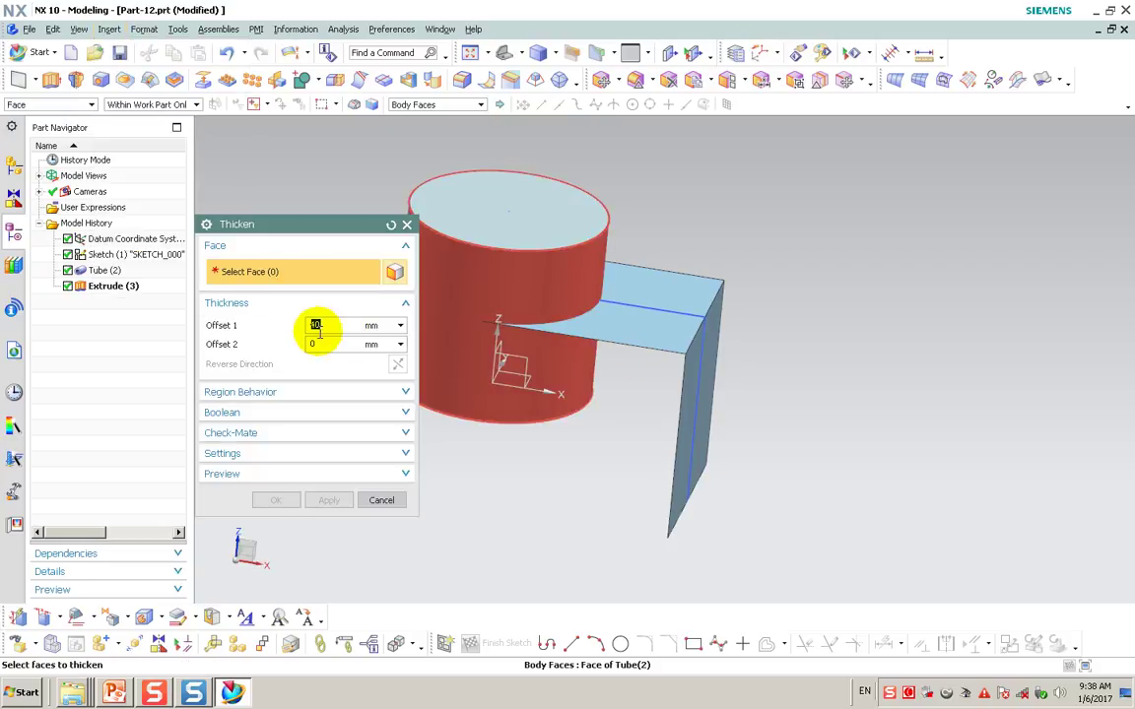
{"action": "left_click", "coordinate": [628, 325]}
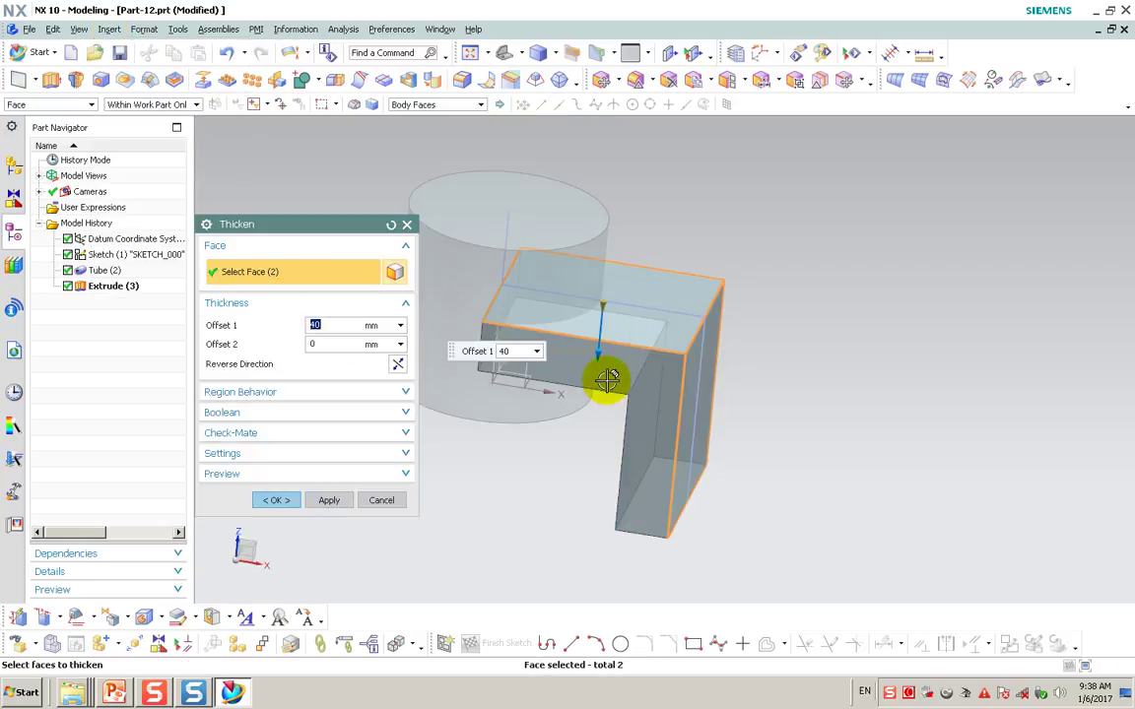
{"action": "left_click", "coordinate": [358, 414]}
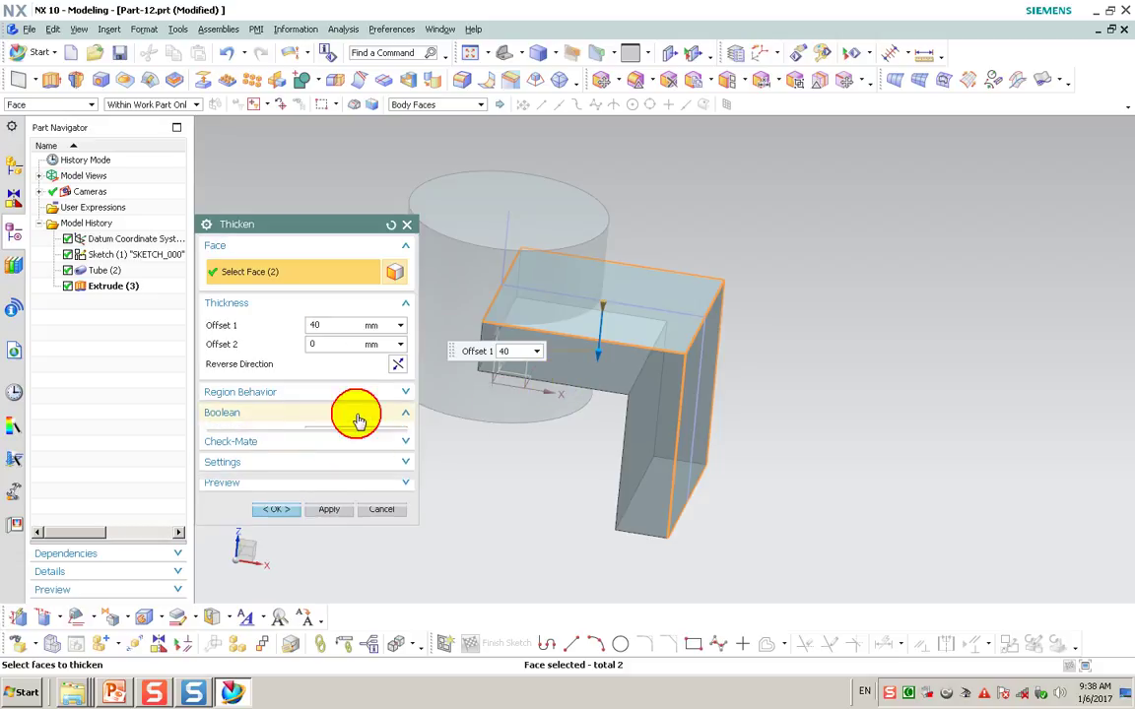
{"action": "left_click", "coordinate": [357, 436]}
{"action": "left_click", "coordinate": [341, 472]}
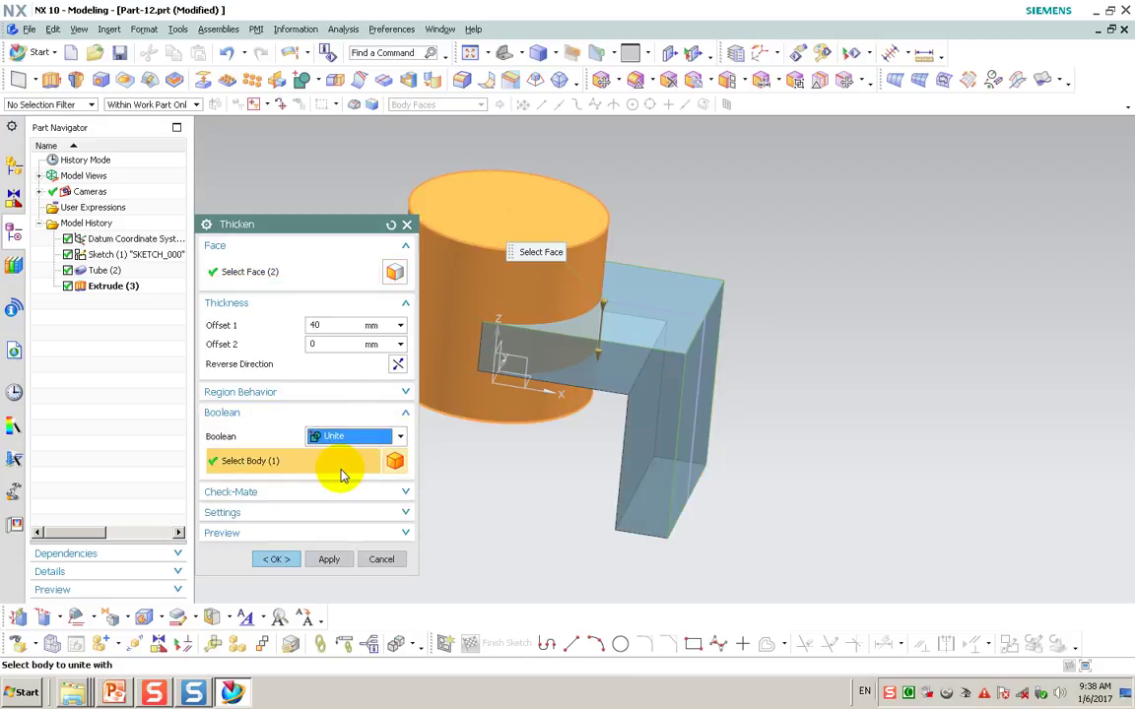
{"action": "left_click", "coordinate": [281, 559]}
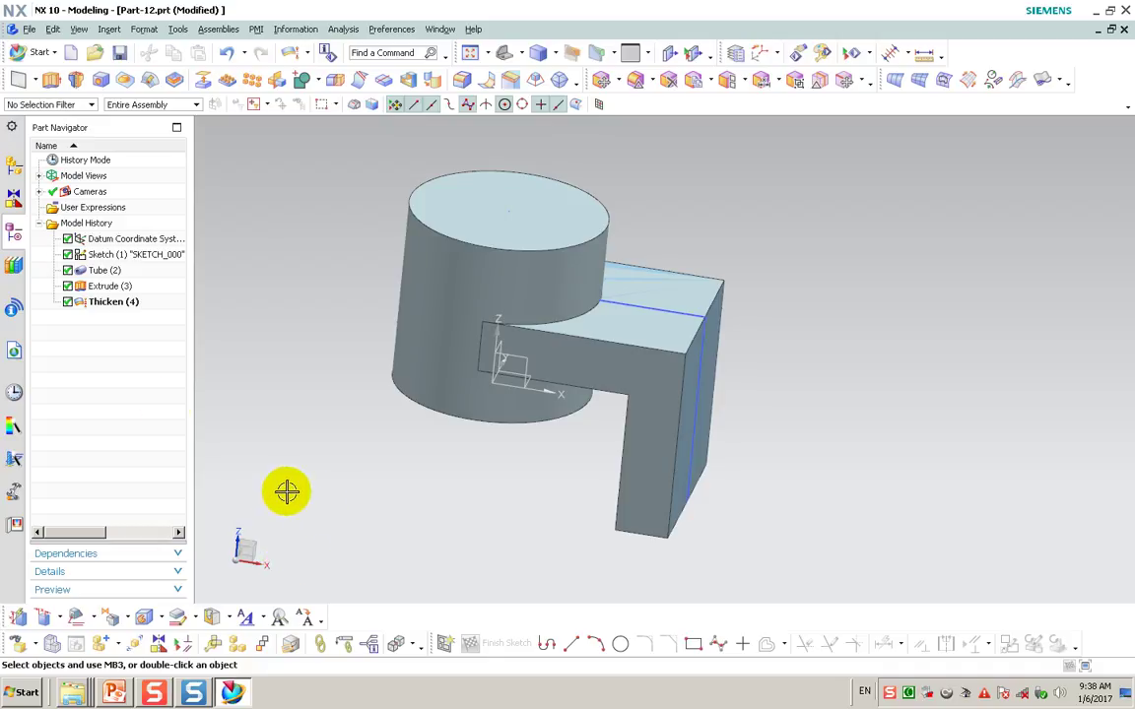
- Hide the Extrude (3) sheet from the Part Navigator
{"action": "left_click", "coordinate": [120, 285]}
{"action": "right_click", "coordinate": [119, 285]}
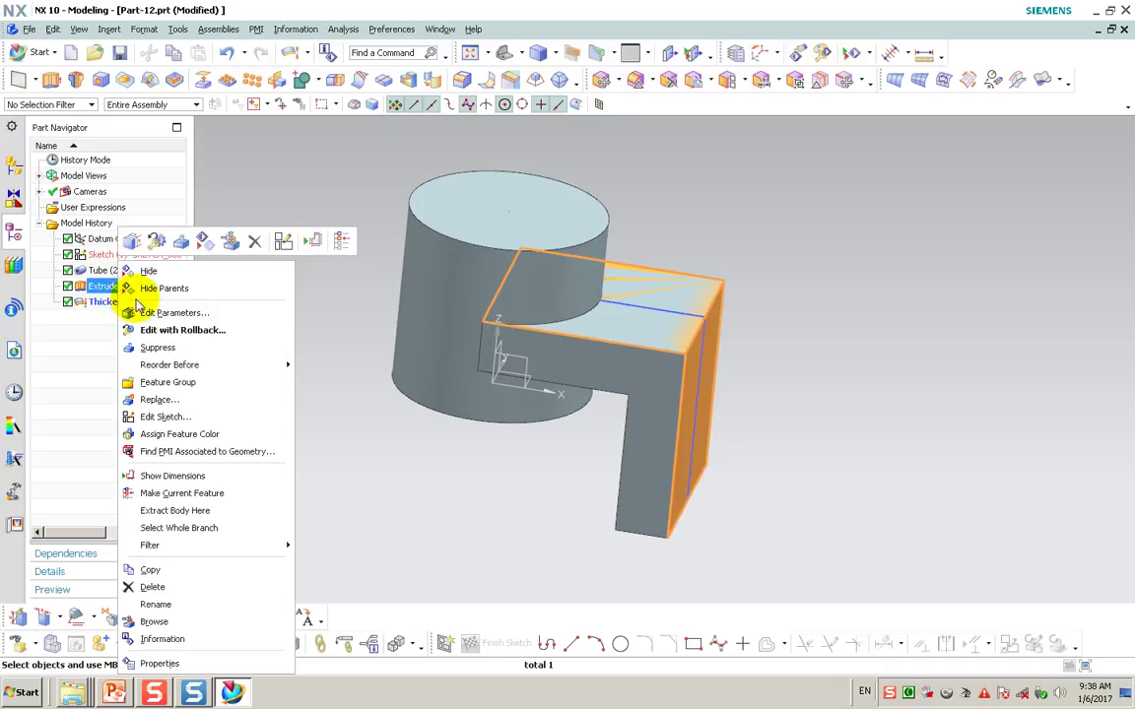
{"action": "left_click", "coordinate": [148, 268]}
- Orbit the model and switch its display to Static Wireframe
{"action": "mouse_move", "coordinate": [472, 481]}
{"action": "middle_mouse_down"}
{"action": "mouse_move", "coordinate": [428, 445]}
{"action": "mouse_move", "coordinate": [487, 479]}
{"action": "middle_mouse_up"}
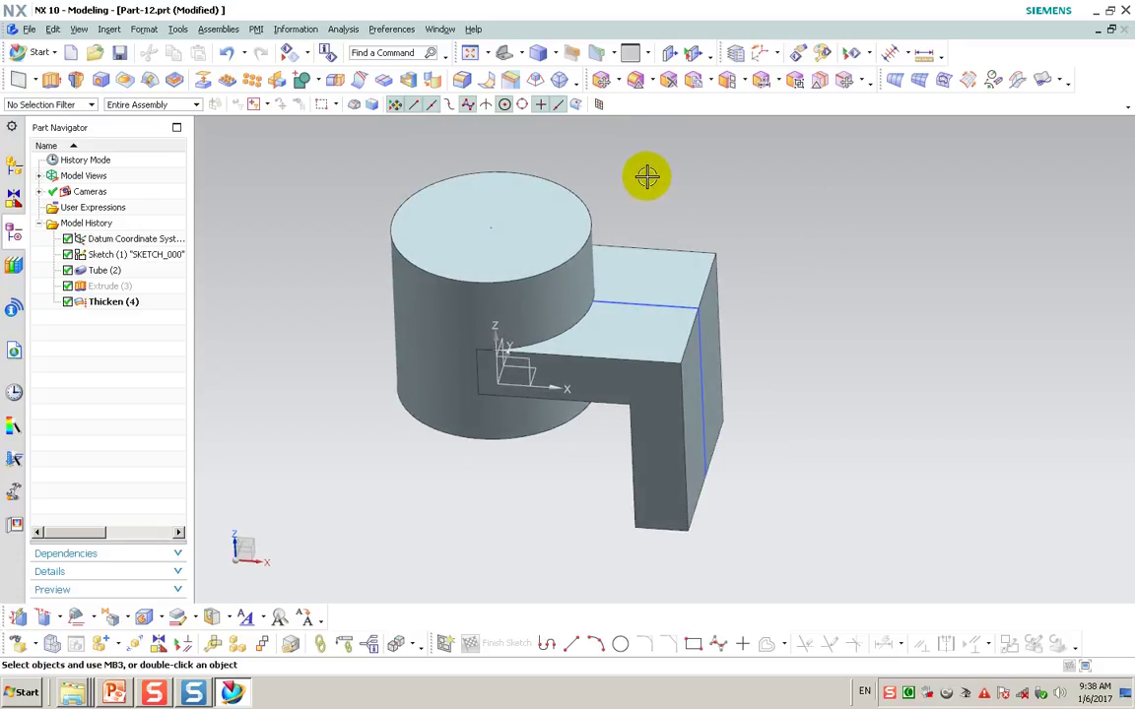
{"action": "right_click", "coordinate": [650, 197]}
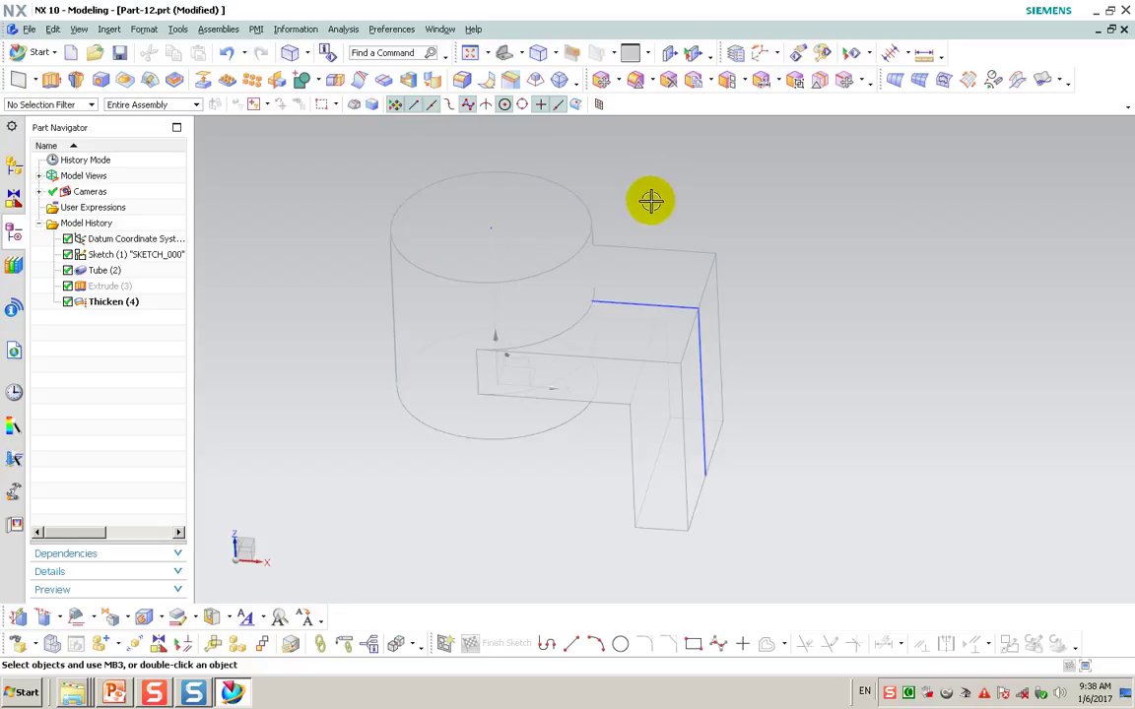
{"action": "left_click", "coordinate": [110, 29]}
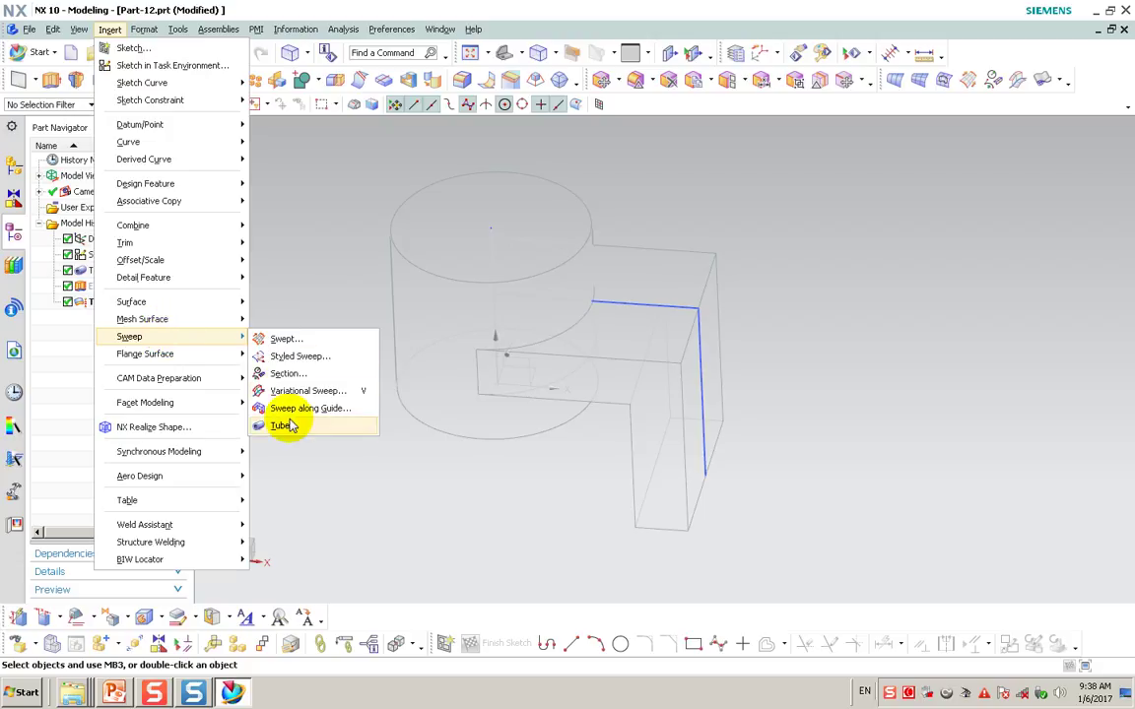
- Subtract a 100 mm tube along the vertical centre line from the cylinder
{"action": "left_click", "coordinate": [285, 424]}
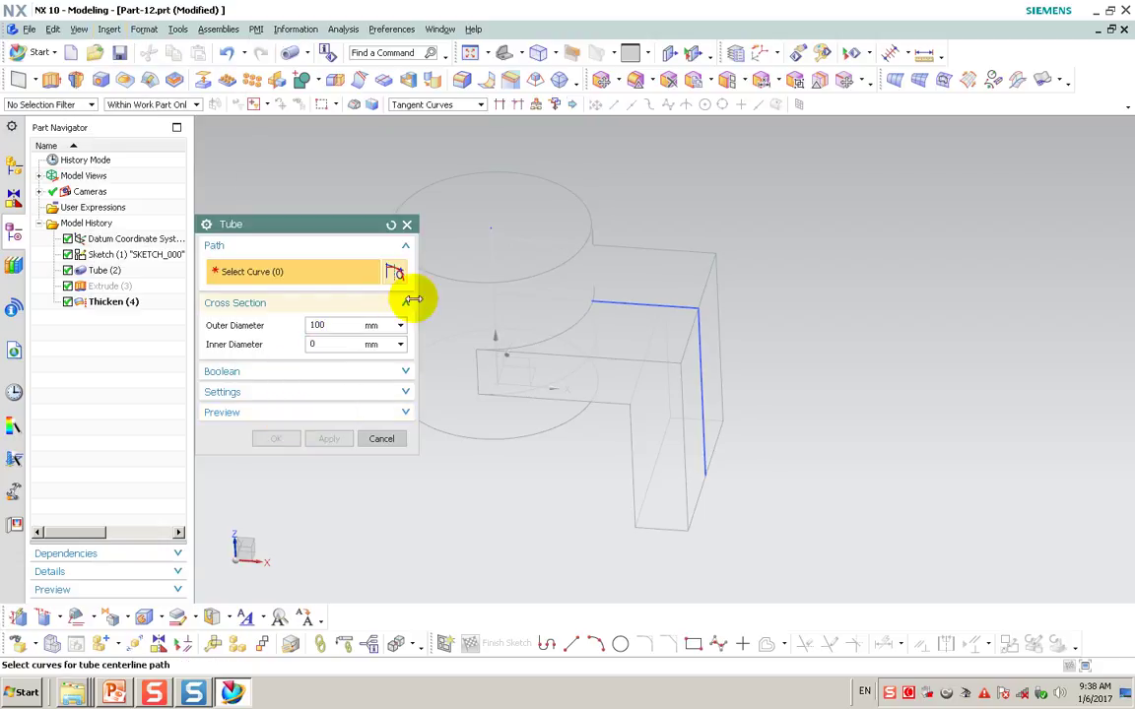
{"action": "left_click", "coordinate": [490, 246]}
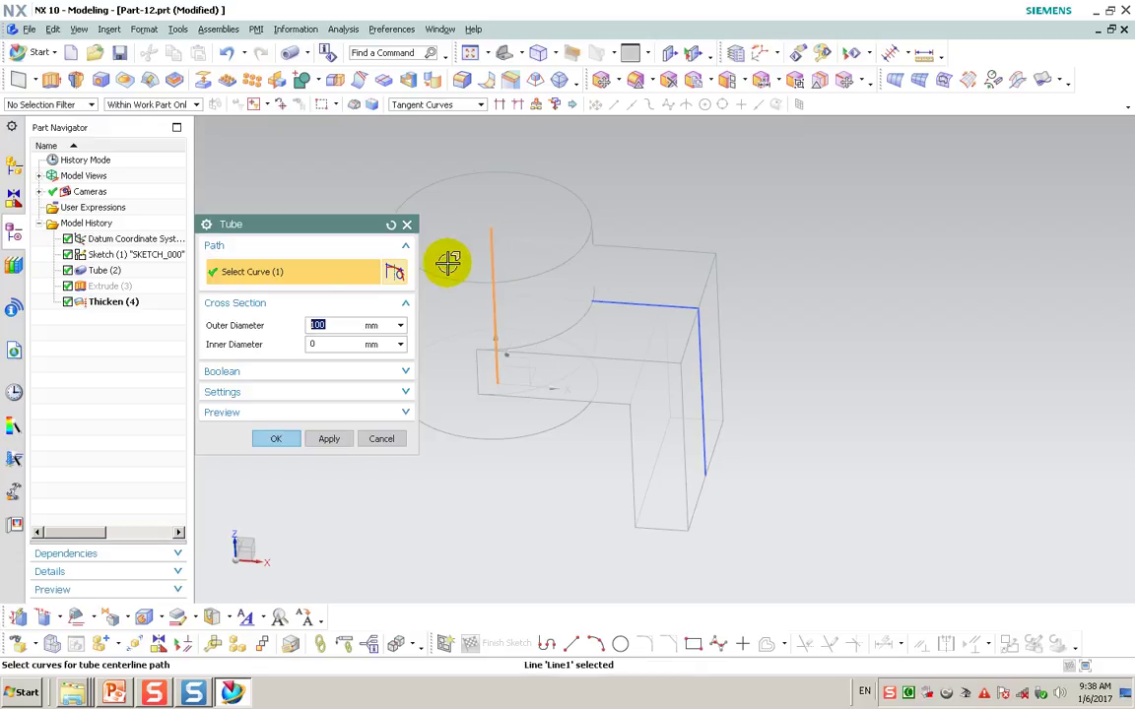
{"action": "left_click", "coordinate": [342, 380]}
{"action": "left_click", "coordinate": [337, 393]}
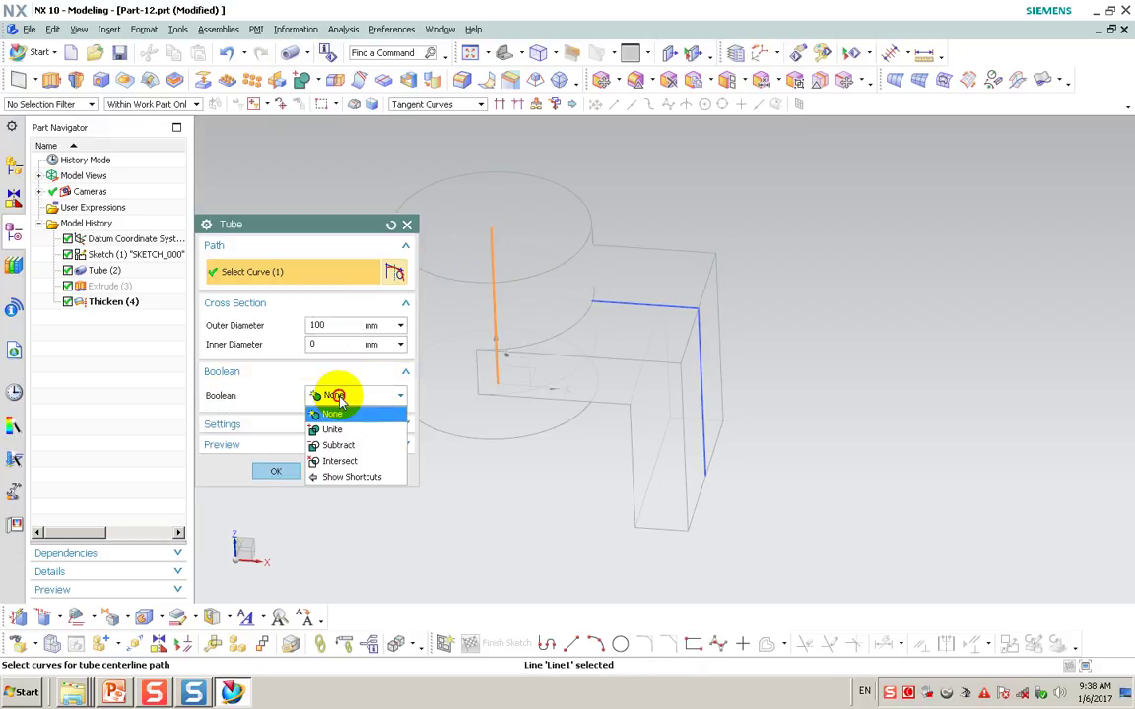
{"action": "left_click", "coordinate": [338, 445]}
{"action": "left_click", "coordinate": [278, 497]}
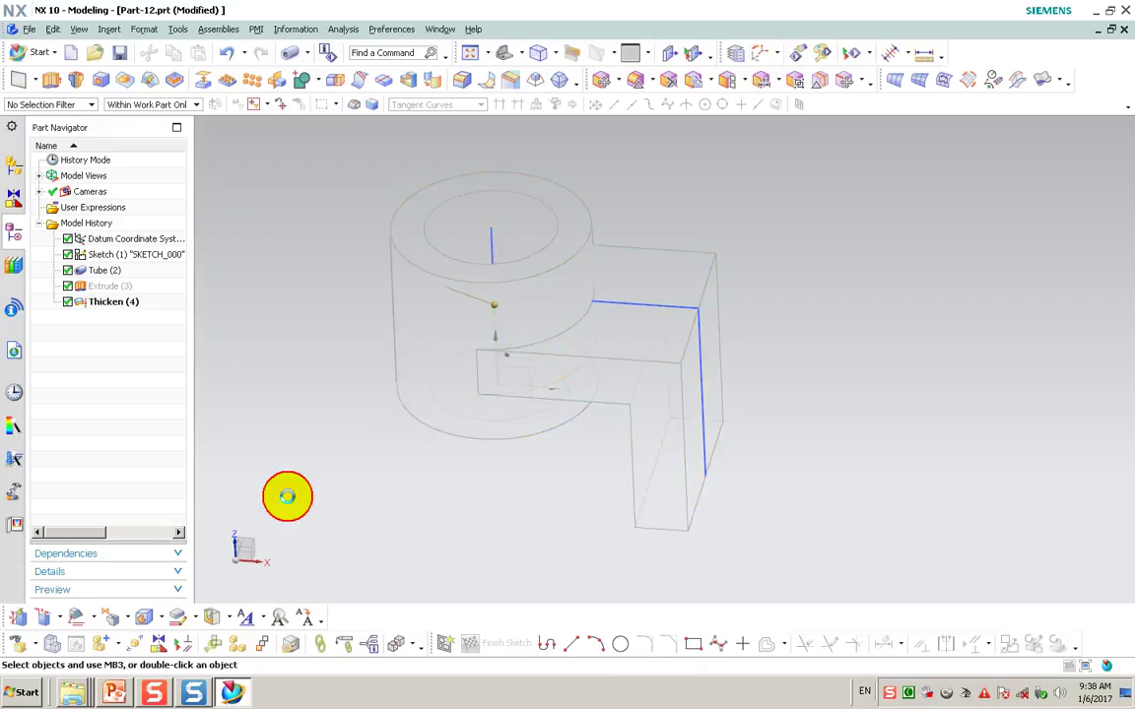
- Switch the display back to Shaded and orbit to view the model from below
{"action": "right_click", "coordinate": [306, 355]}
{"action": "left_click", "coordinate": [542, 475]}
{"action": "mouse_move", "coordinate": [544, 475]}
{"action": "middle_mouse_down"}
{"action": "mouse_move", "coordinate": [561, 456]}
{"action": "mouse_move", "coordinate": [558, 430]}
{"action": "middle_mouse_up"}
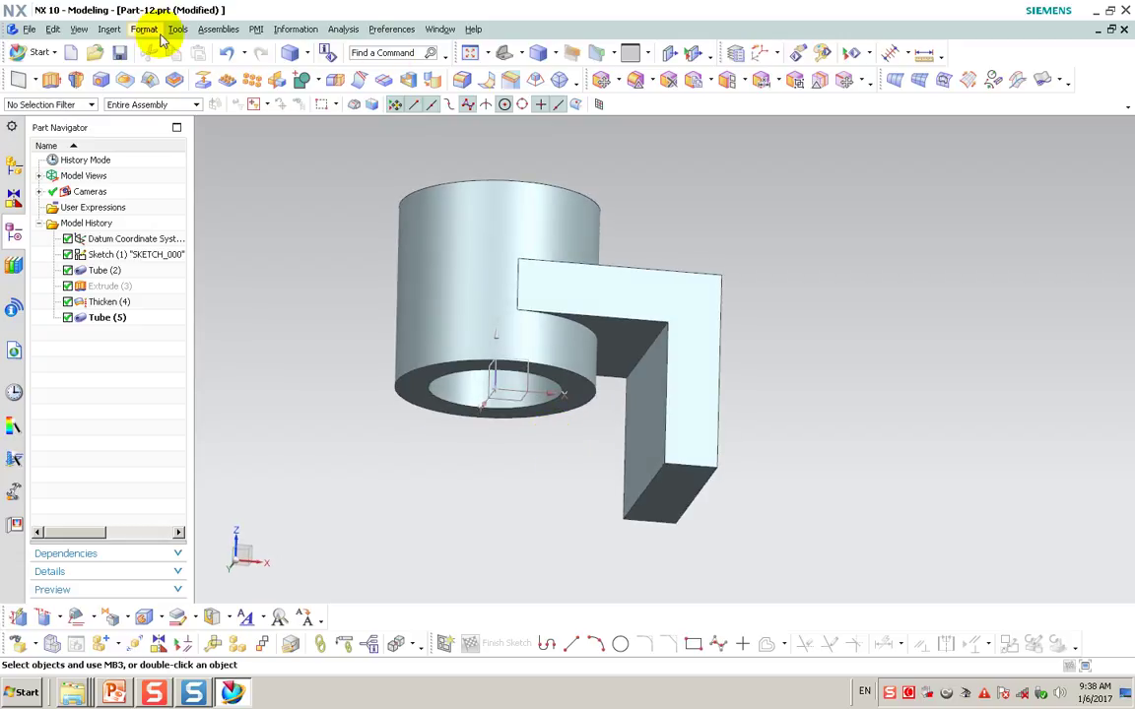
{"action": "left_click", "coordinate": [109, 29]}
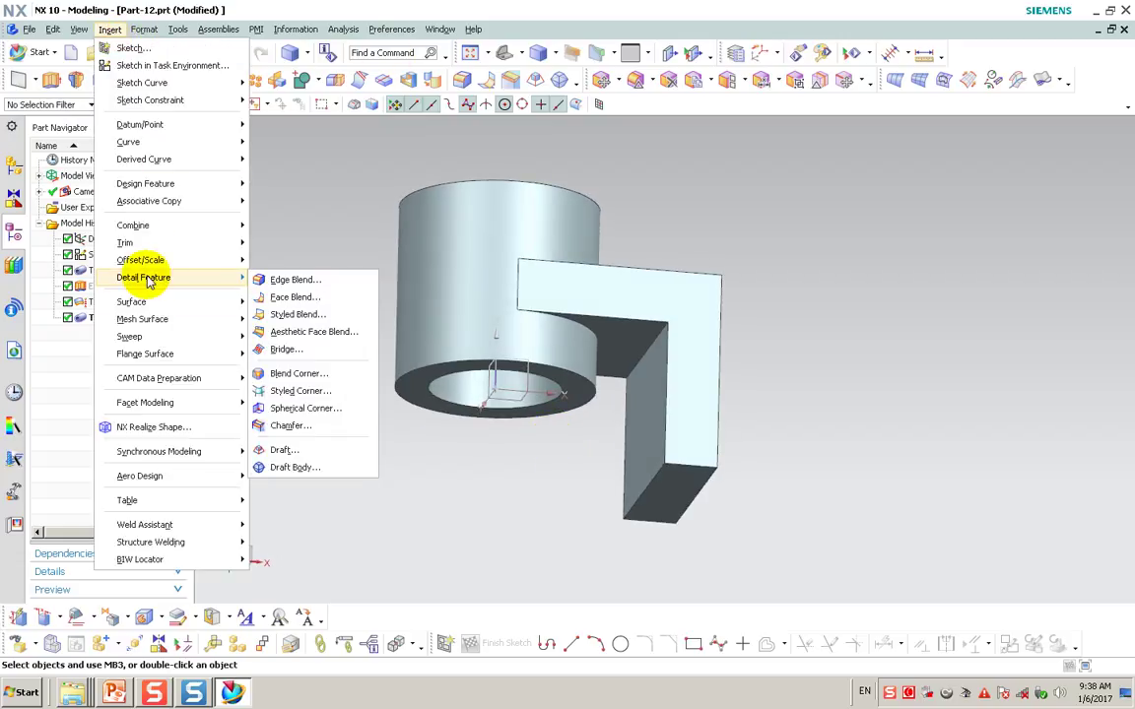
- Round the bracket's inner corner edge with a 20 mm Edge Blend
{"action": "left_click", "coordinate": [268, 281]}
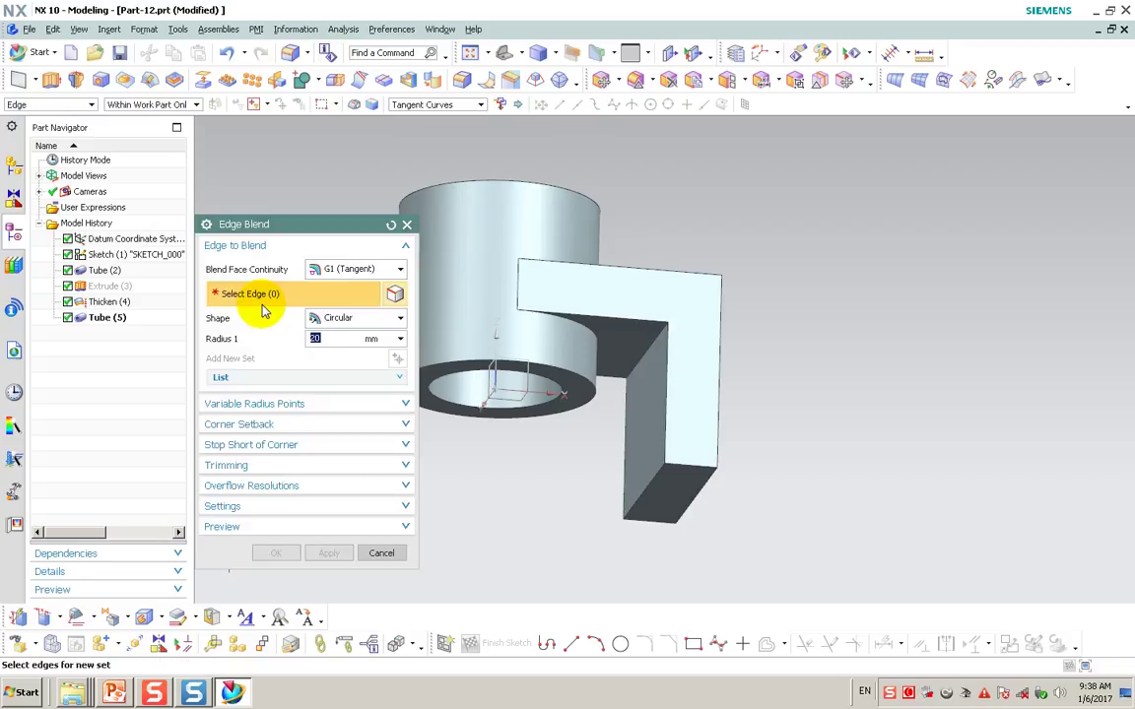
{"action": "left_click", "coordinate": [648, 353]}
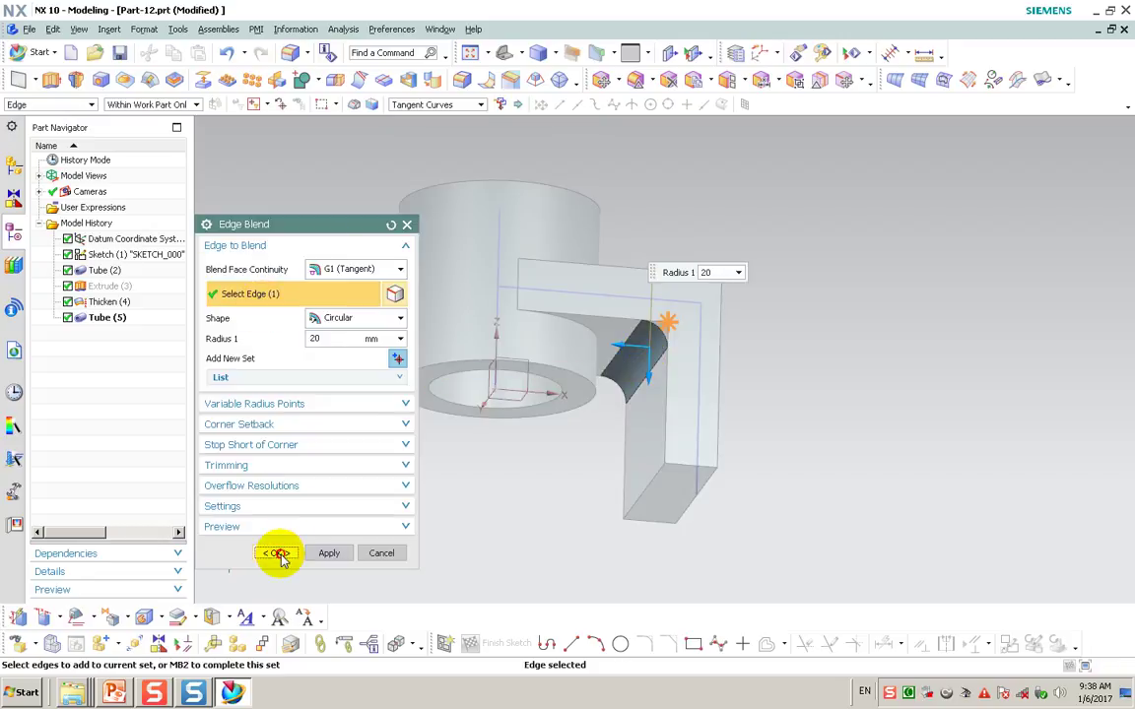
{"action": "left_click", "coordinate": [277, 553]}
{"action": "mouse_move", "coordinate": [481, 385]}
{"action": "middle_mouse_down"}
{"action": "mouse_move", "coordinate": [445, 448]}
{"action": "mouse_move", "coordinate": [476, 450]}
{"action": "middle_mouse_up"}
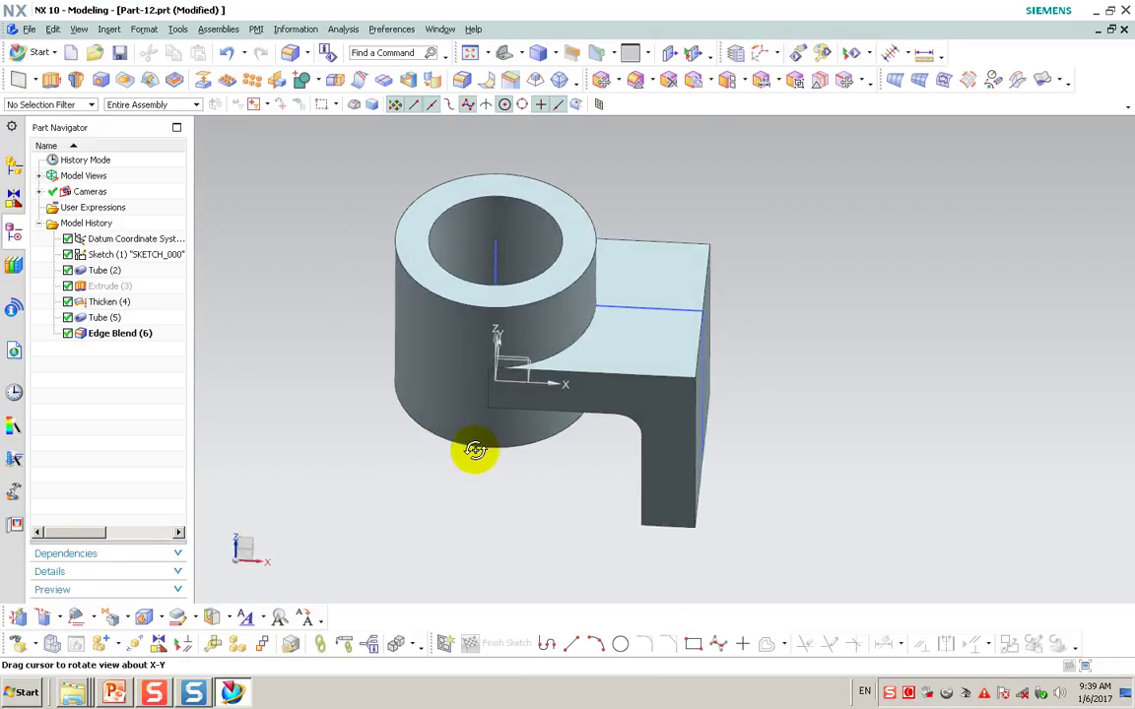
{"action": "left_click", "coordinate": [109, 29]}
{"action": "mouse_move", "coordinate": [145, 184]}
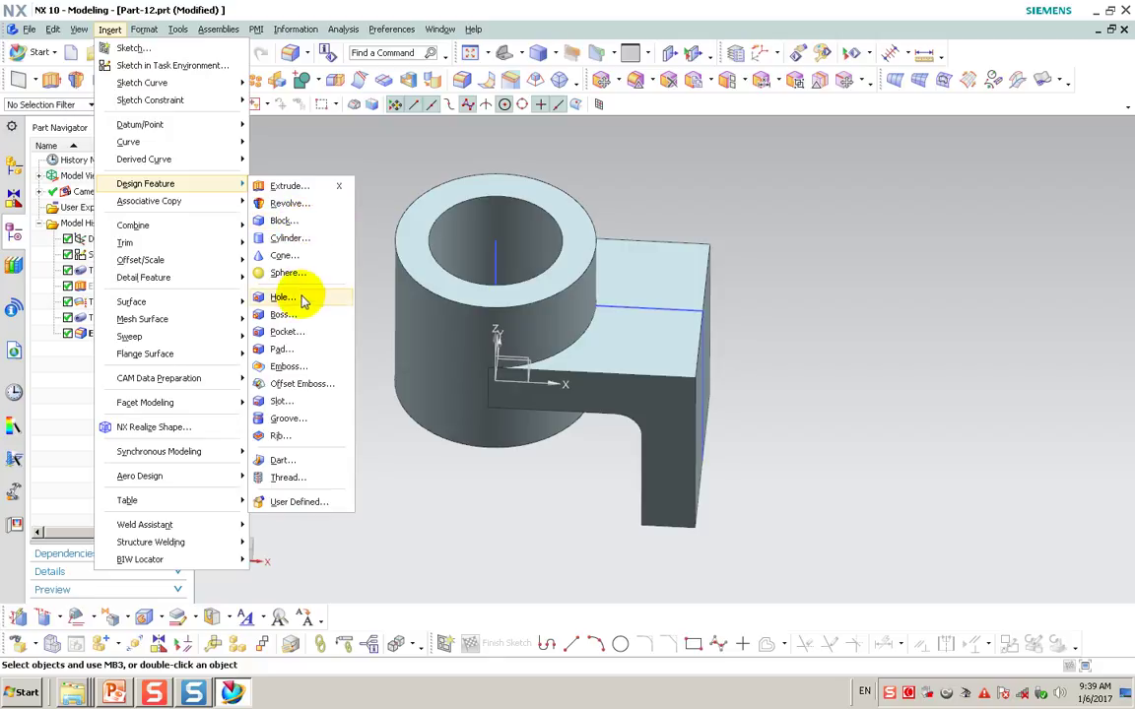
- Start a hole and sketch its centre point on the bracket's top face
{"action": "left_click", "coordinate": [299, 301]}
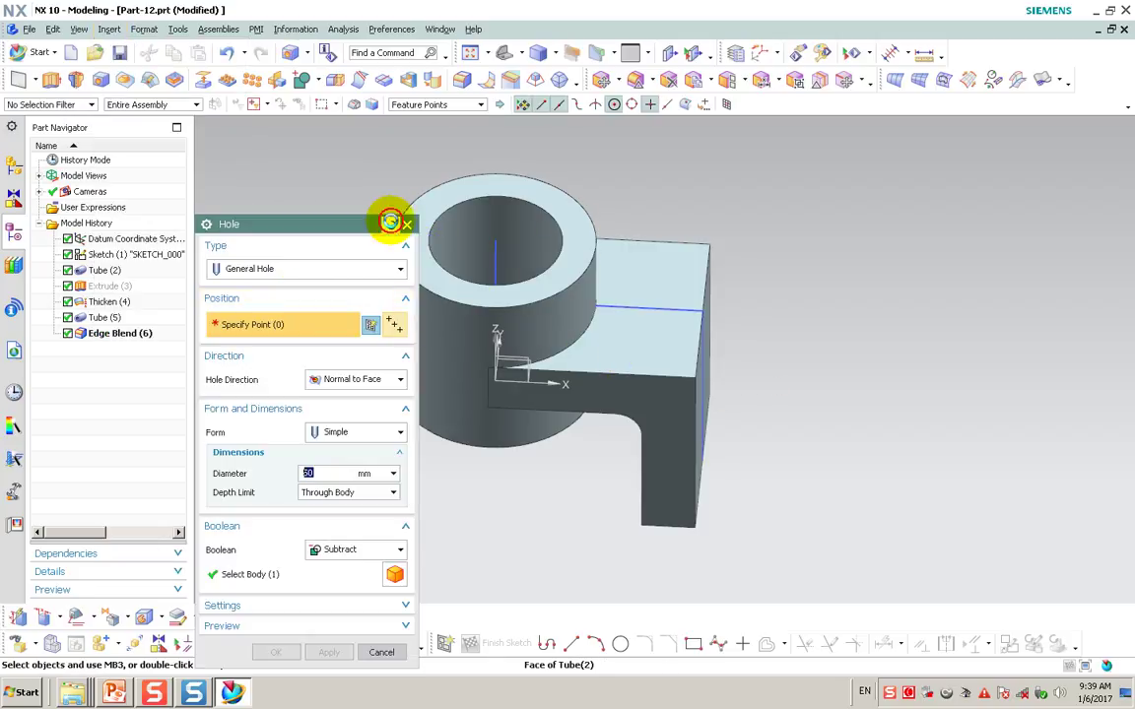
{"action": "left_click", "coordinate": [625, 332]}
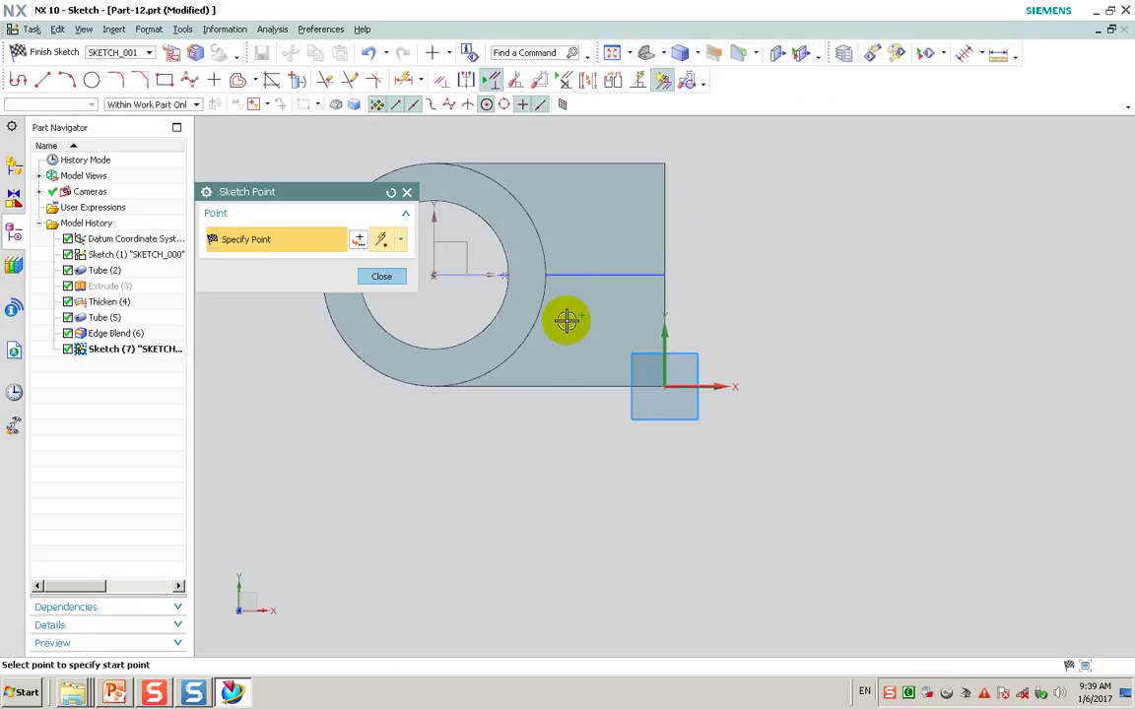
{"action": "left_click", "coordinate": [408, 193]}
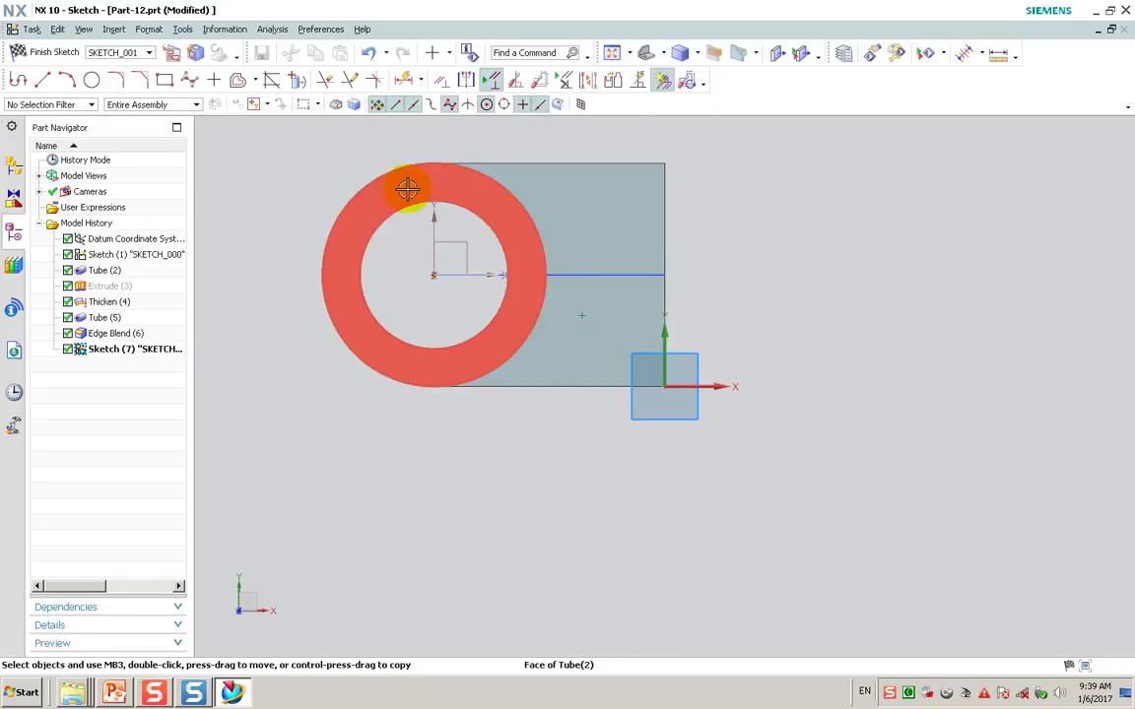
- Constrain the hole point onto the horizontal line with Point on Curve
{"action": "left_click", "coordinate": [440, 82]}
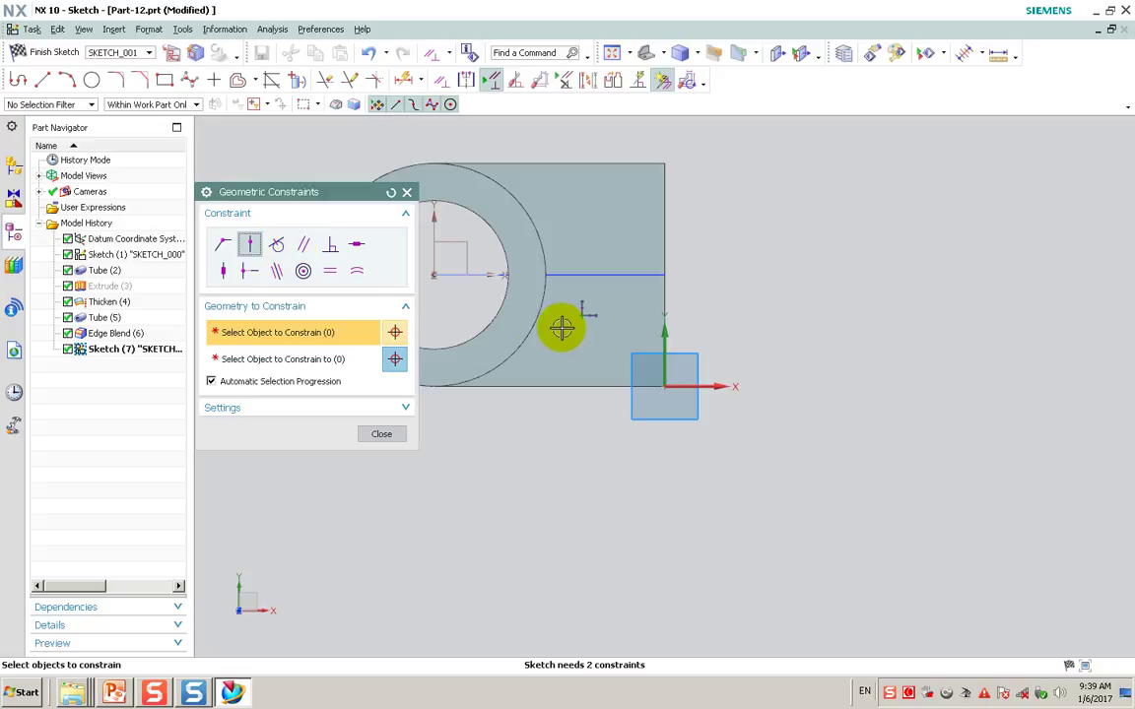
{"action": "left_click", "coordinate": [582, 316]}
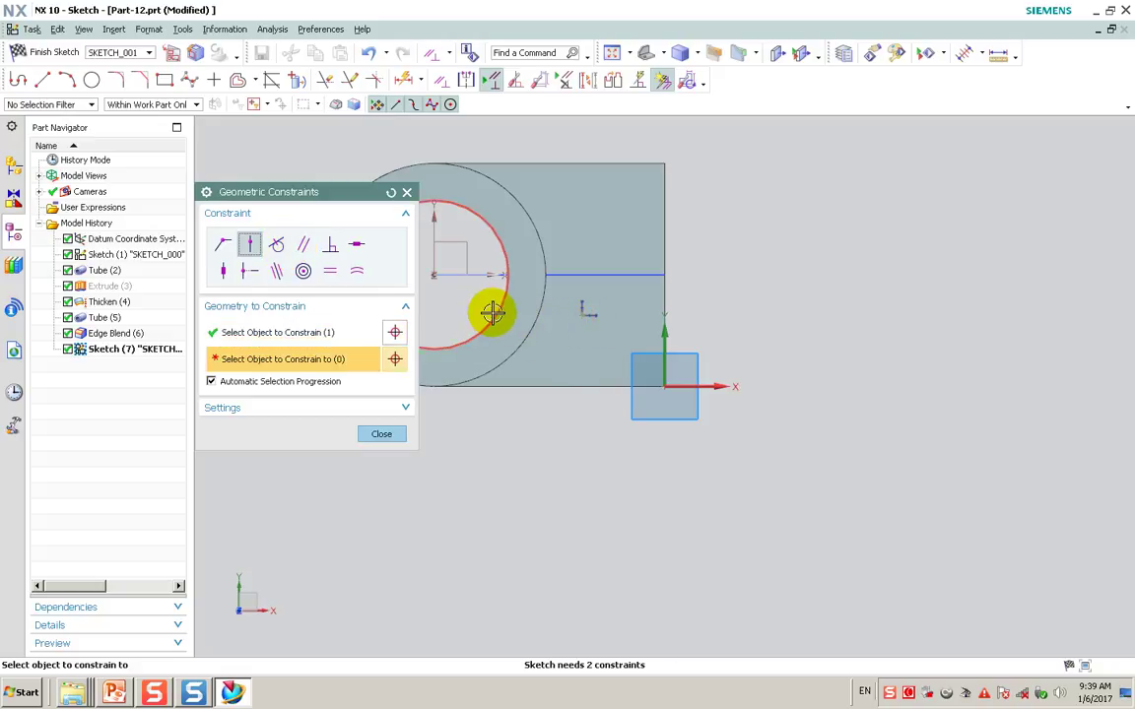
{"action": "left_click", "coordinate": [466, 276]}
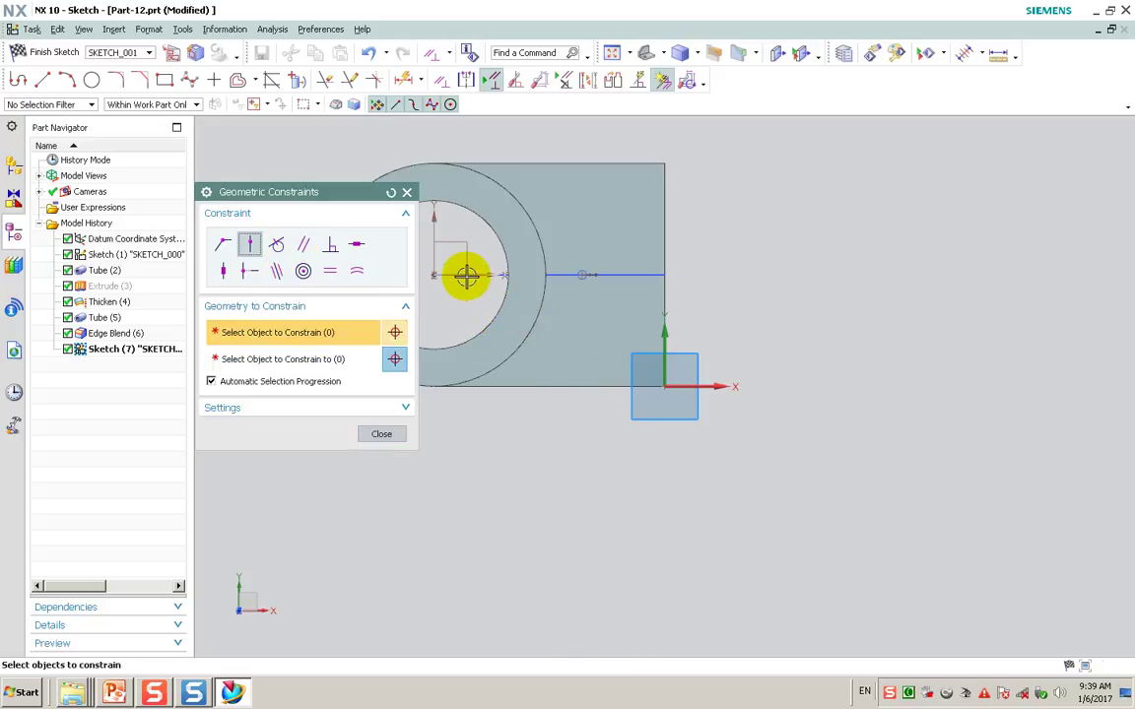
{"action": "left_click", "coordinate": [381, 433]}
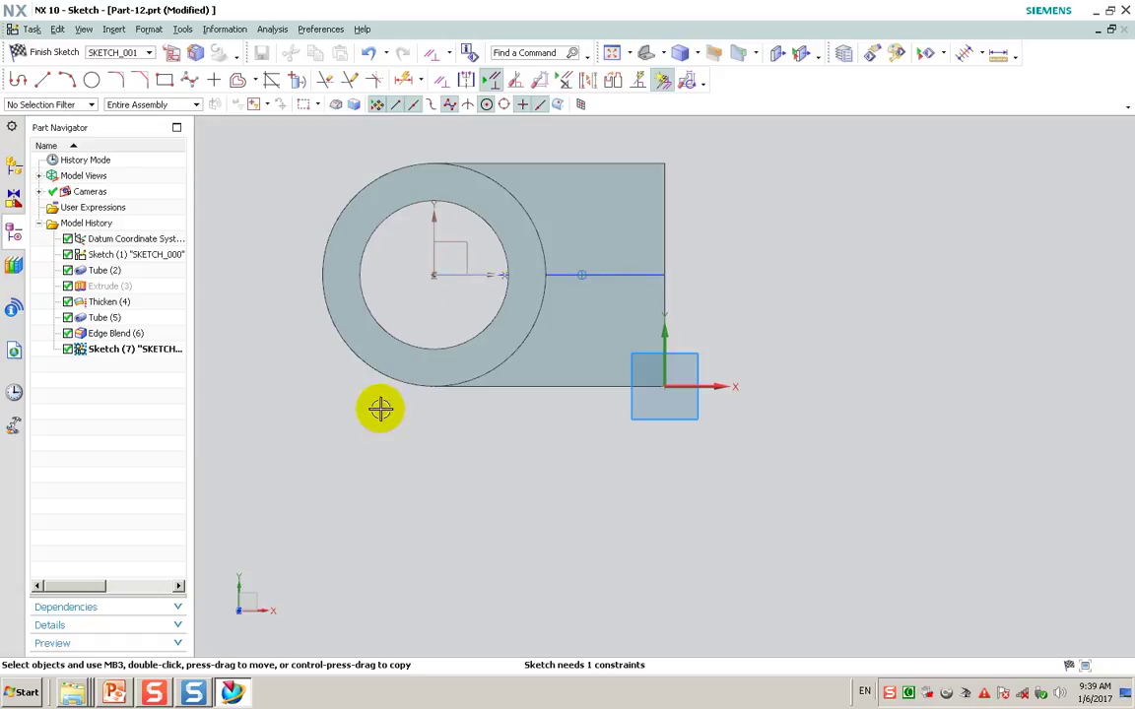
- Dimension the hole point 95 mm from the vertical axis and finish the sketch
{"action": "left_click", "coordinate": [402, 78]}
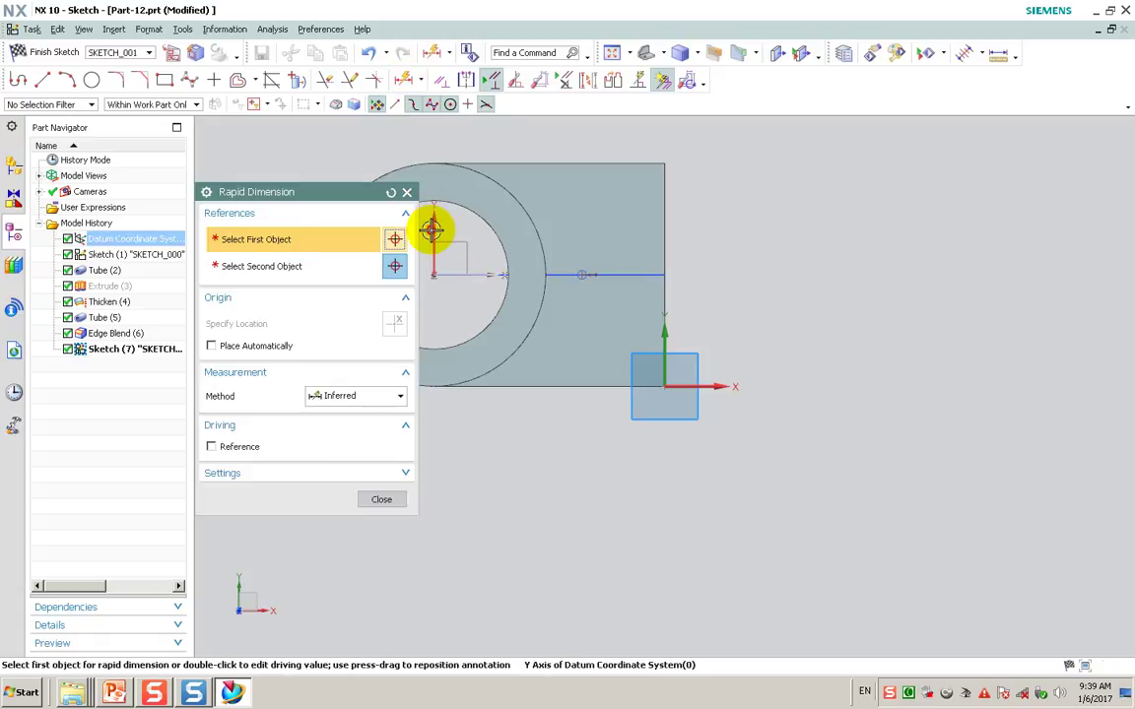
{"action": "left_click", "coordinate": [431, 229]}
{"action": "left_click", "coordinate": [582, 277]}
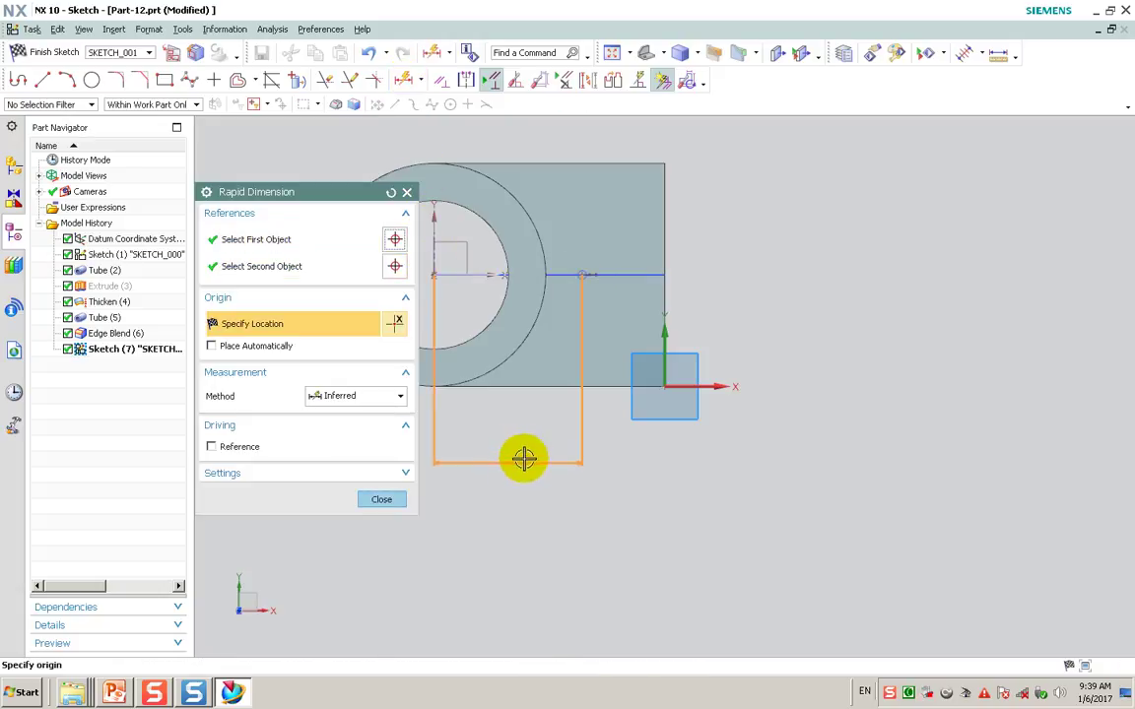
{"action": "left_click", "coordinate": [511, 443]}
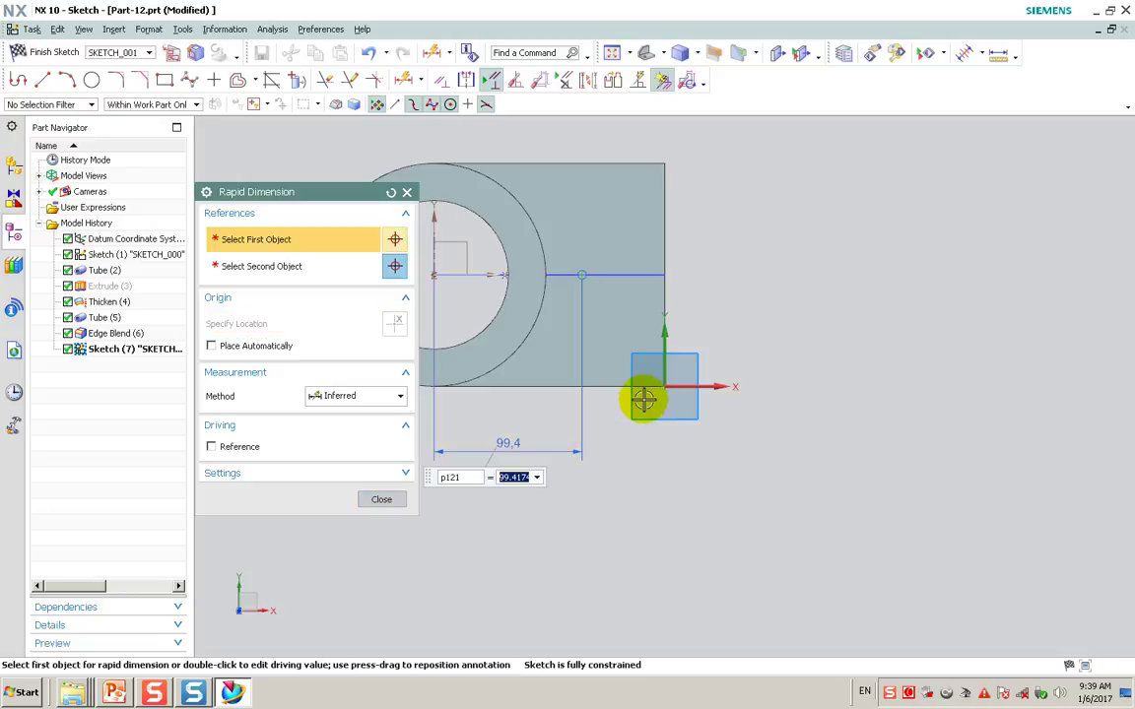
{"action": "type", "text": "95"}
{"action": "key", "text": "Return"}
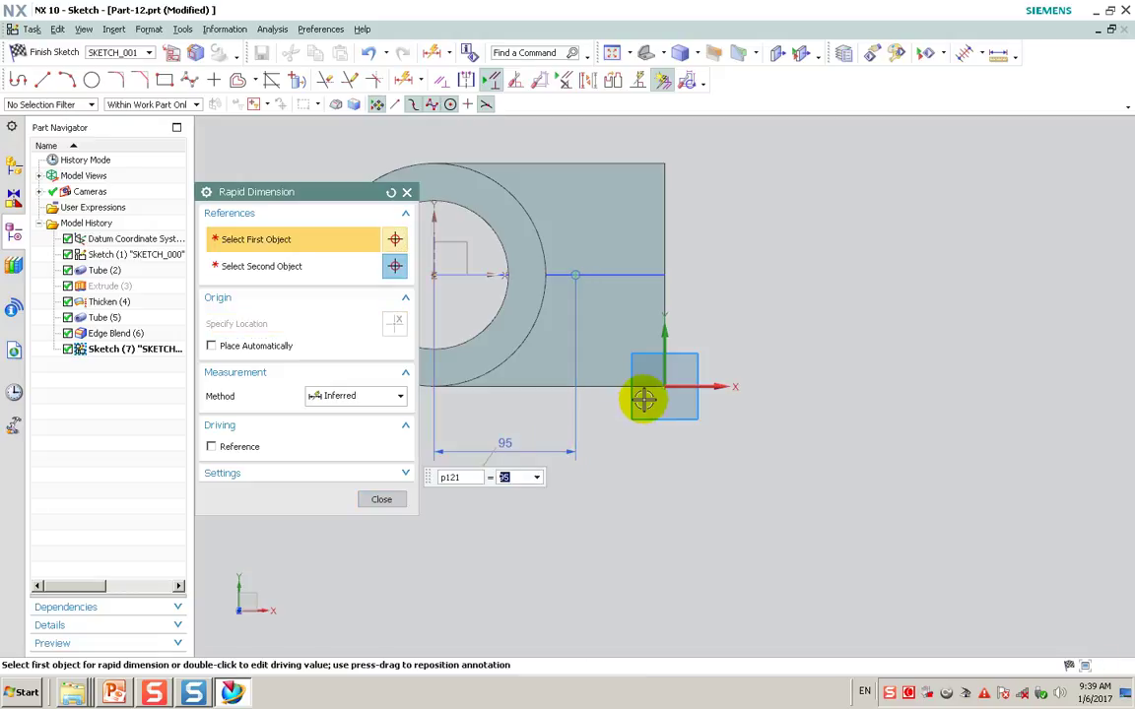
{"action": "left_click", "coordinate": [389, 502]}
{"action": "left_click", "coordinate": [37, 51]}
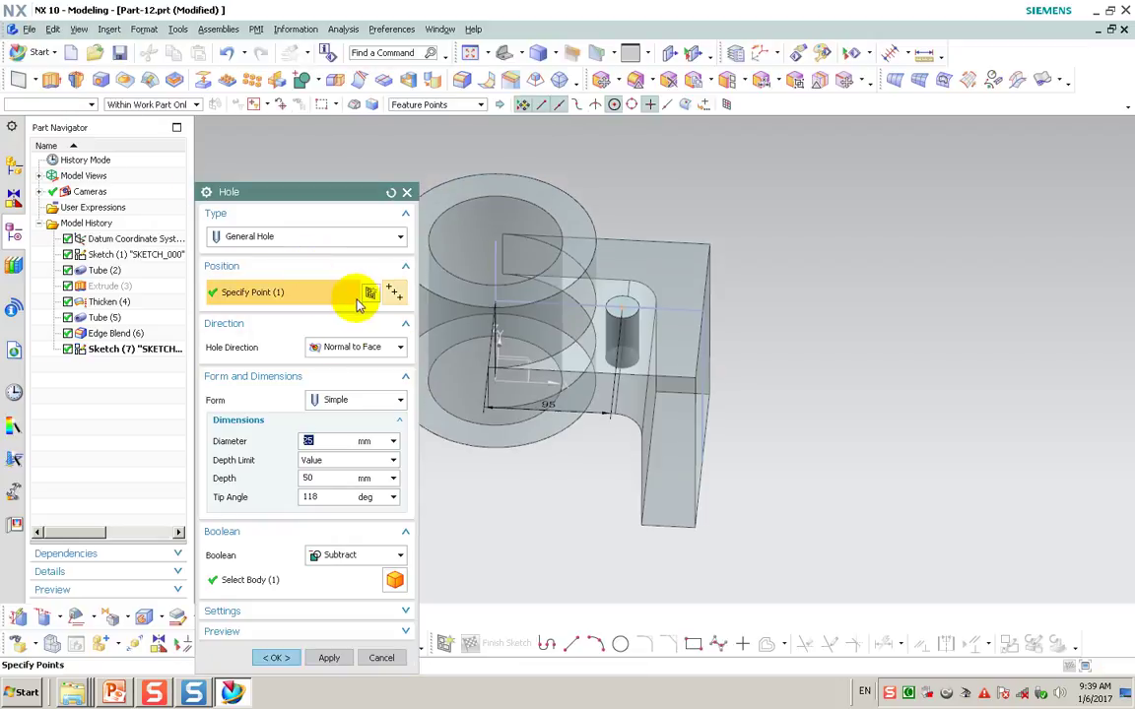
- Make the 25 mm hole cut Through Body and confirm it
{"action": "left_click", "coordinate": [311, 459]}
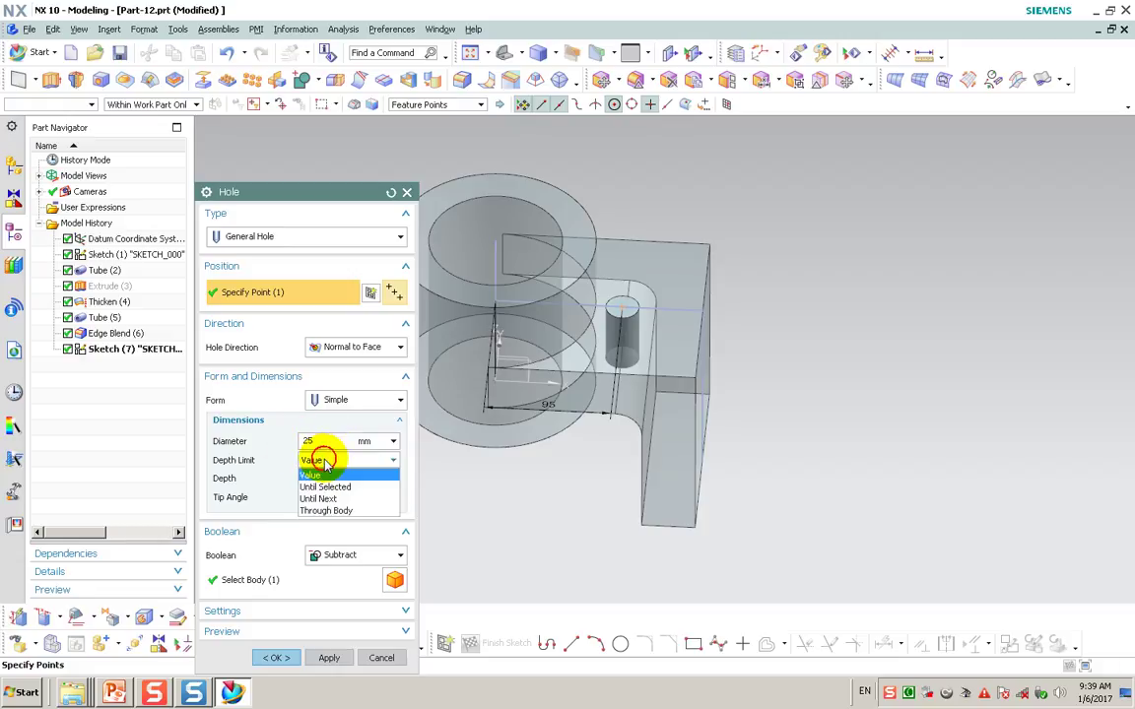
{"action": "left_click", "coordinate": [329, 508]}
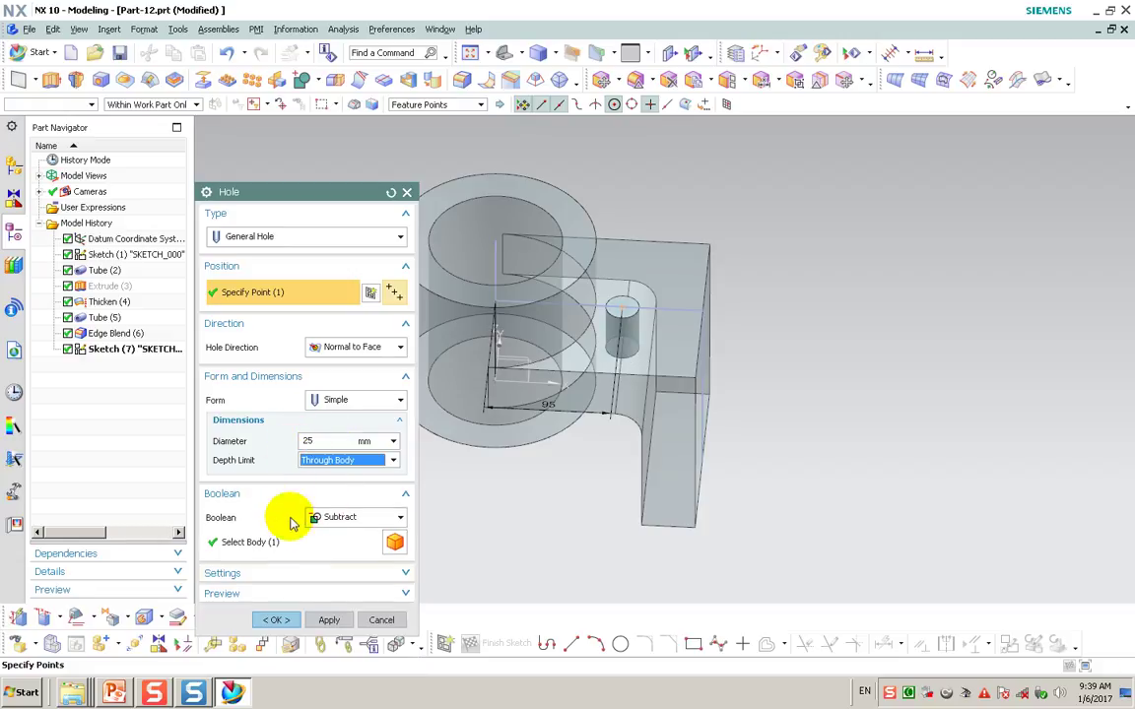
{"action": "left_click", "coordinate": [273, 620]}
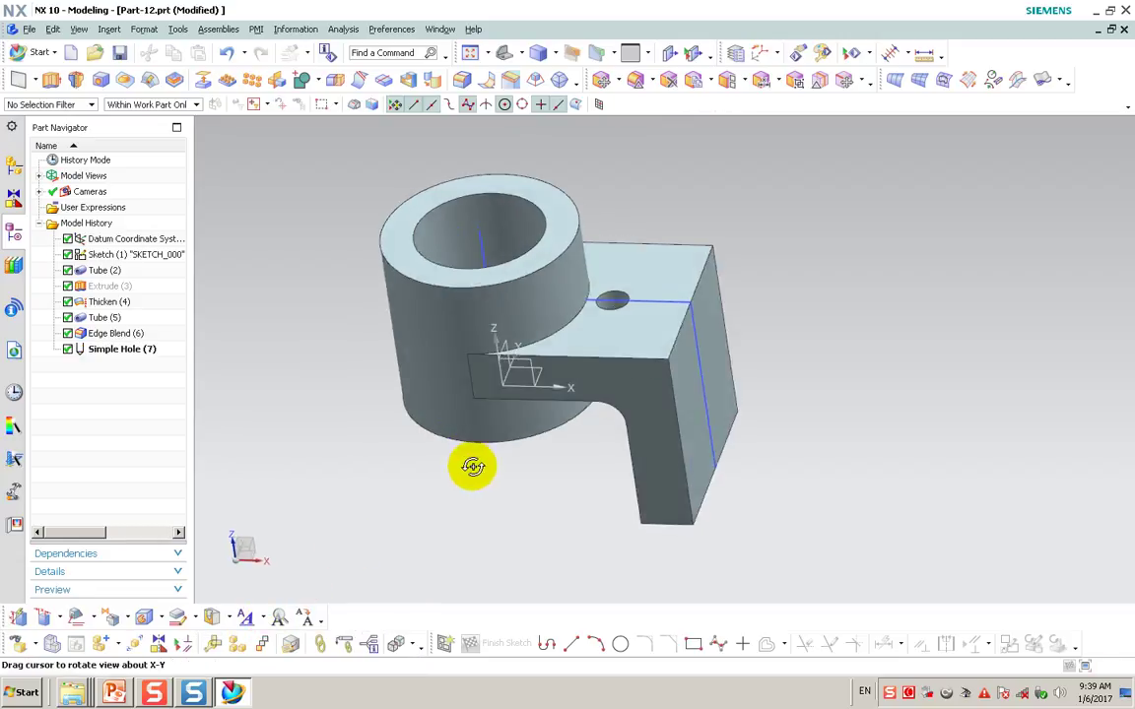